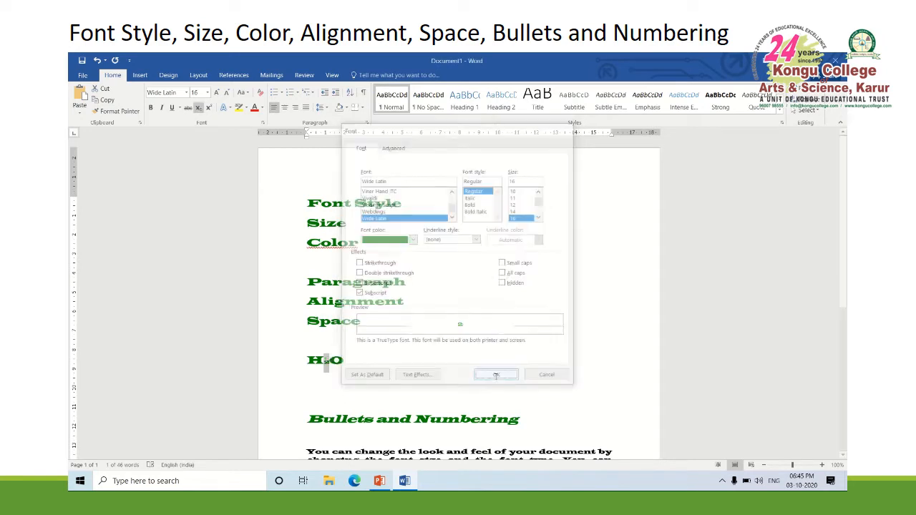
Add a new line reading "Xy" directly below the H2O line
{"action": "left_click", "coordinate": [375, 367]}
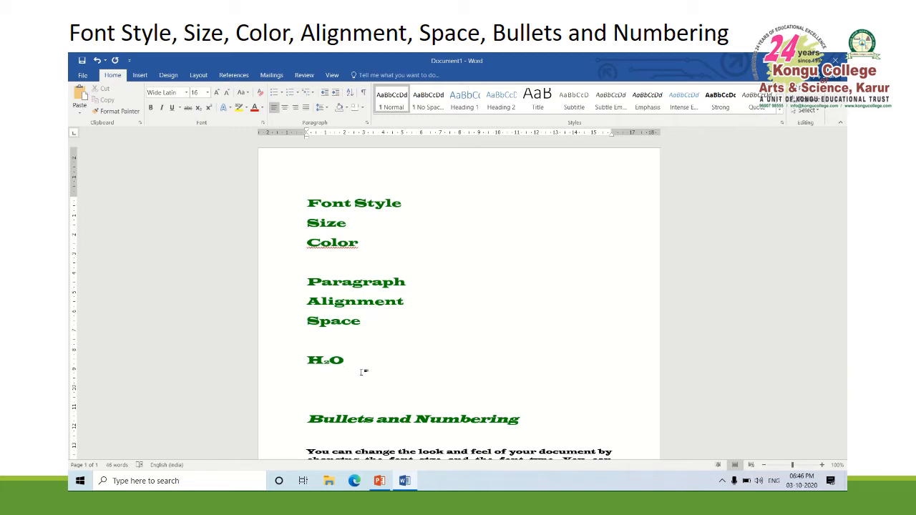
{"action": "key", "text": "Return"}
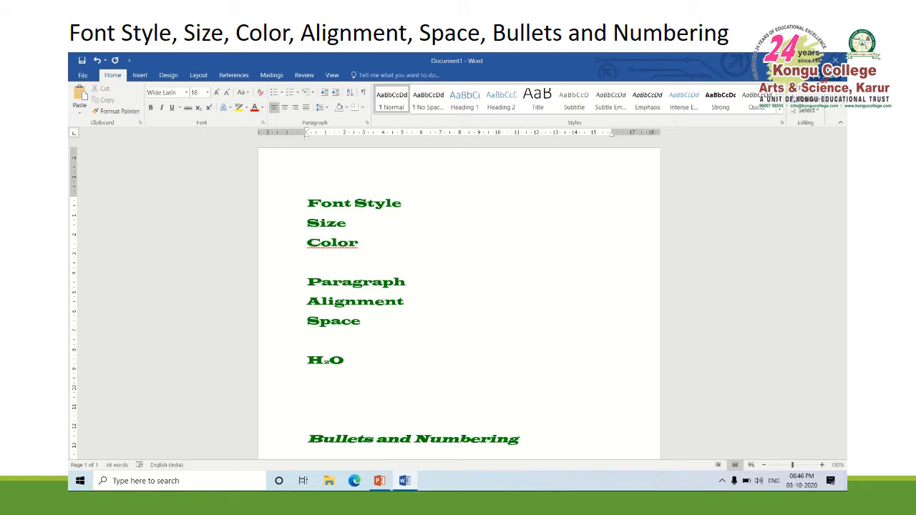
{"action": "type", "text": "xy"}
{"action": "key", "text": "BackSpace"}
{"action": "key", "text": "BackSpace"}
{"action": "type", "text": "Xy"}
Format the letter "y" in "Xy" as superscript
{"action": "key", "text": "shift+Left"}
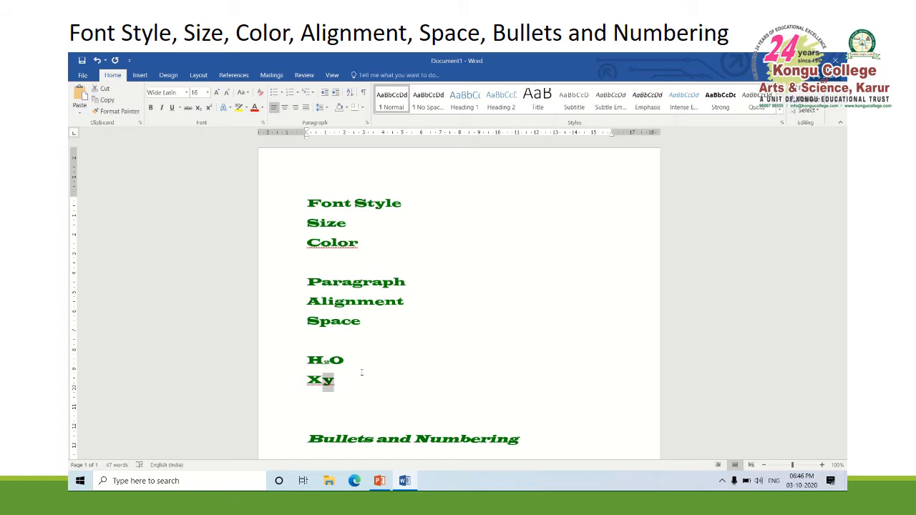
{"action": "left_click", "coordinate": [262, 122]}
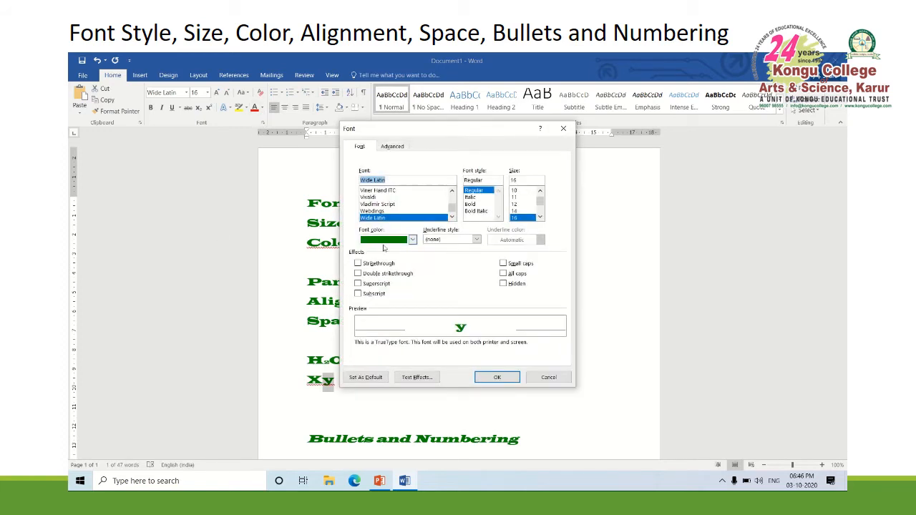
{"action": "left_click", "coordinate": [377, 284]}
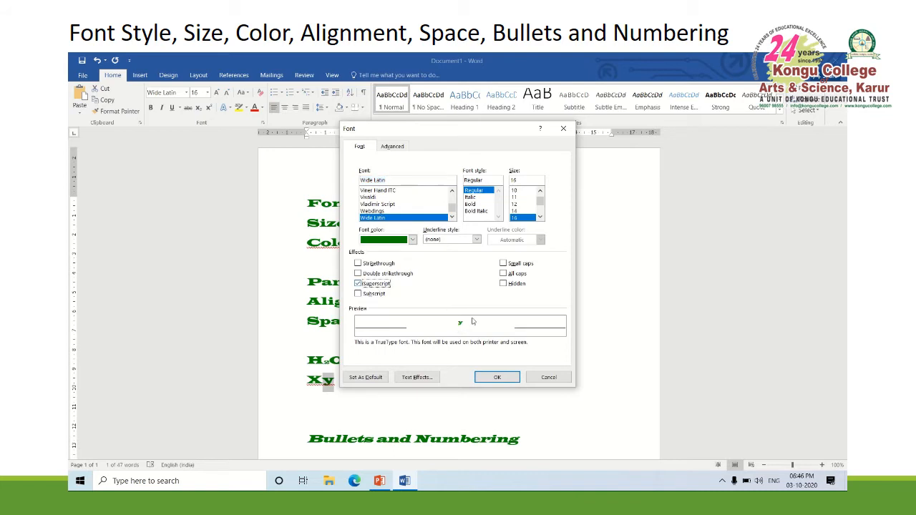
{"action": "left_click", "coordinate": [497, 378]}
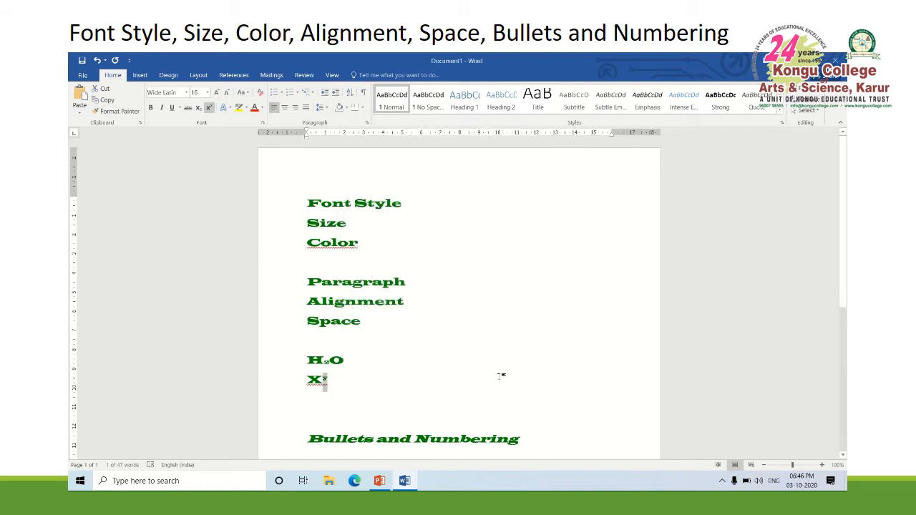
Delete the two blank lines between "Xy" and the "Bullets and Numbering" heading
{"action": "left_click", "coordinate": [367, 411]}
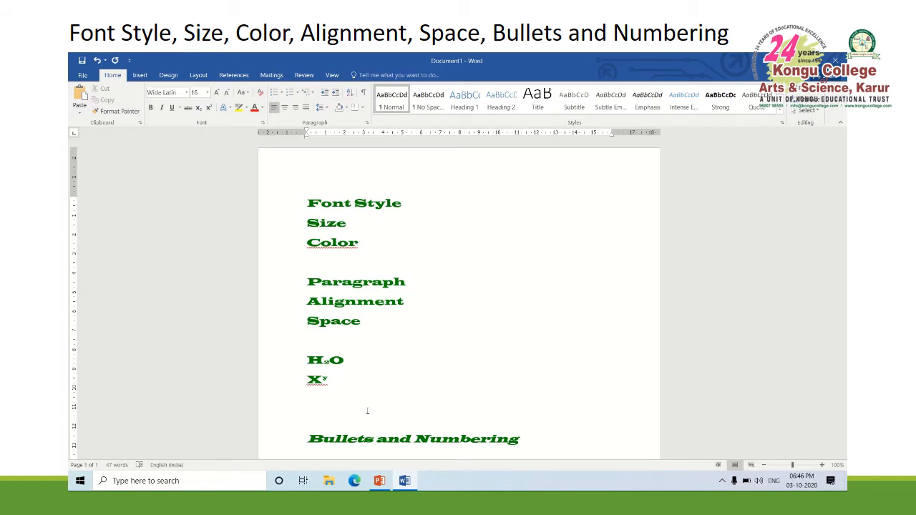
{"action": "key", "text": "Delete"}
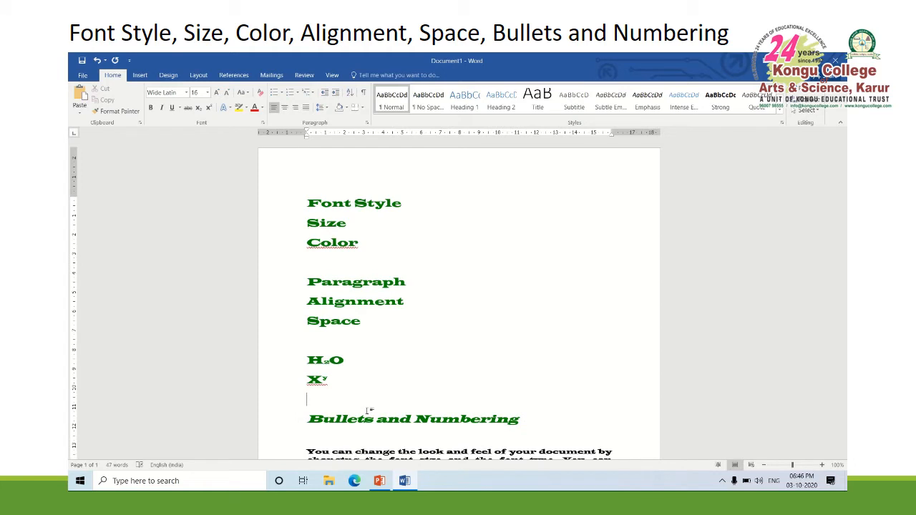
{"action": "key", "text": "Delete"}
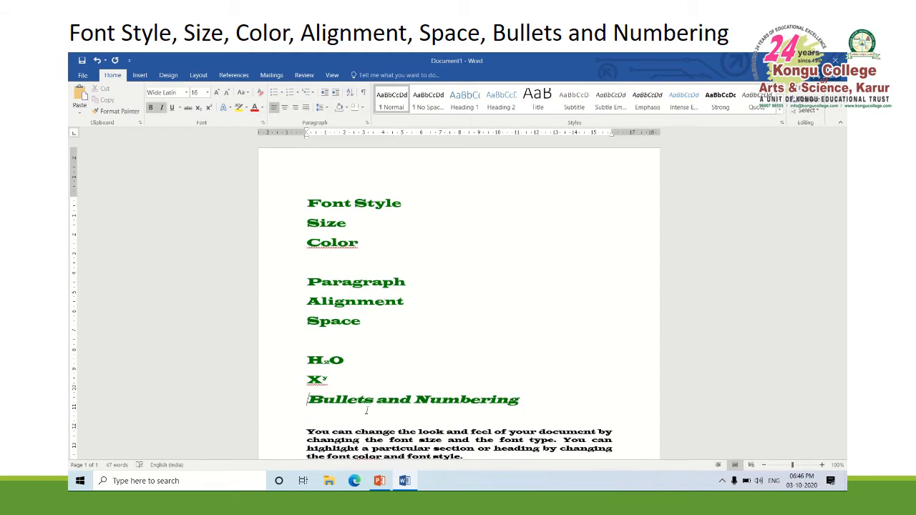
Apply the All caps font effect to the "Bullets and Numbering" heading
{"action": "left_click", "coordinate": [288, 401]}
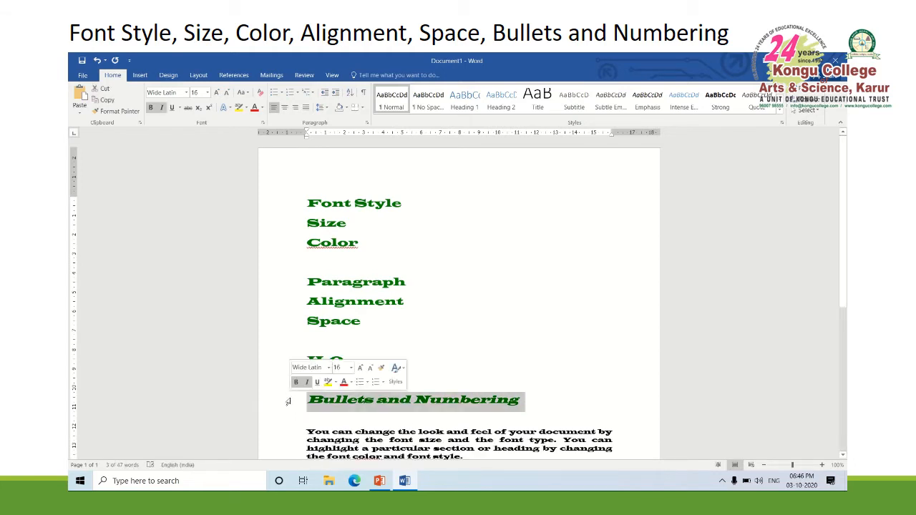
{"action": "left_click", "coordinate": [263, 123]}
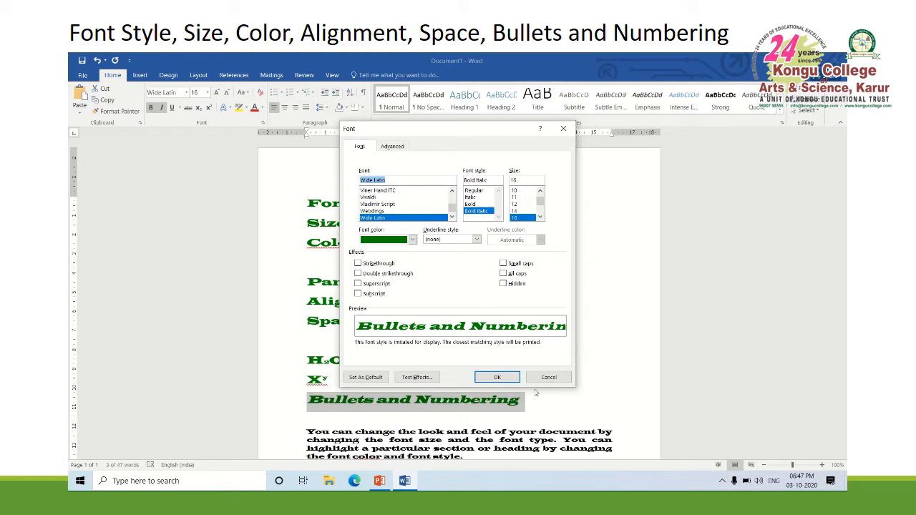
{"action": "left_click", "coordinate": [514, 277]}
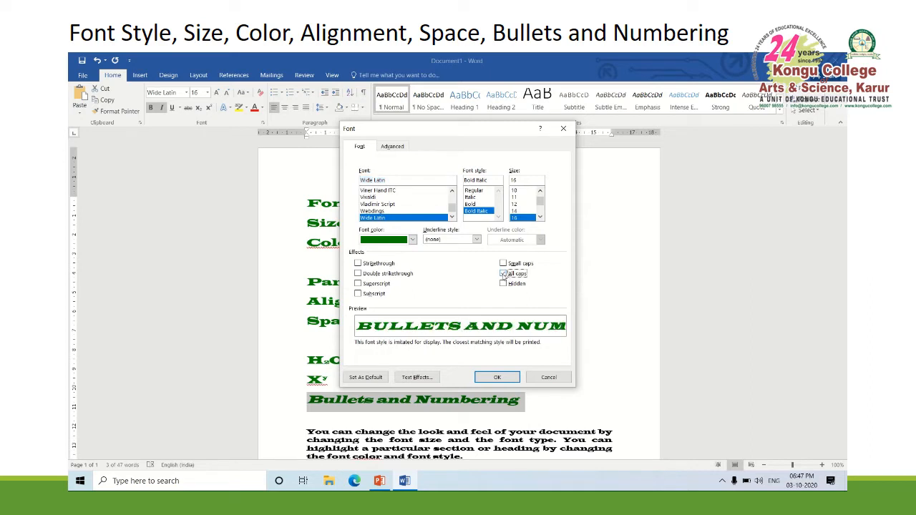
{"action": "left_click", "coordinate": [501, 377]}
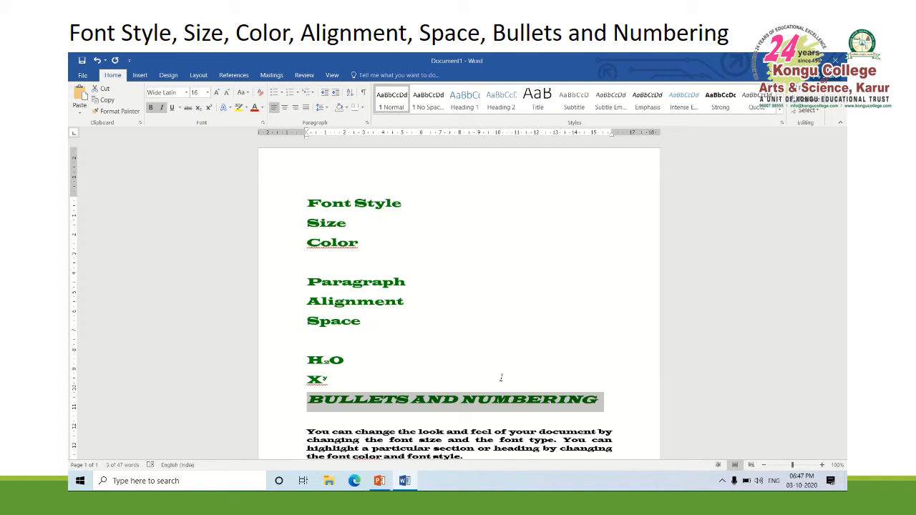
Switch the "Bullets and Numbering" heading's font effect to Small caps
{"action": "left_click", "coordinate": [262, 124]}
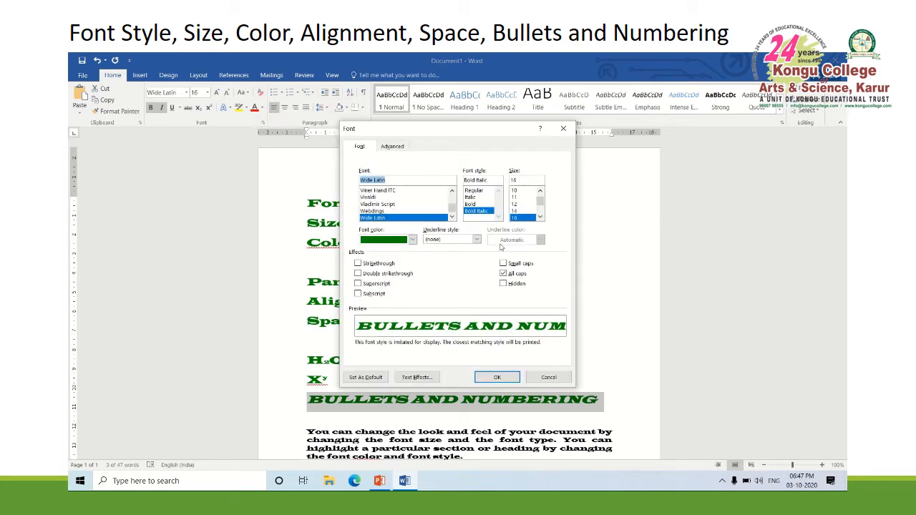
{"action": "left_click", "coordinate": [525, 264]}
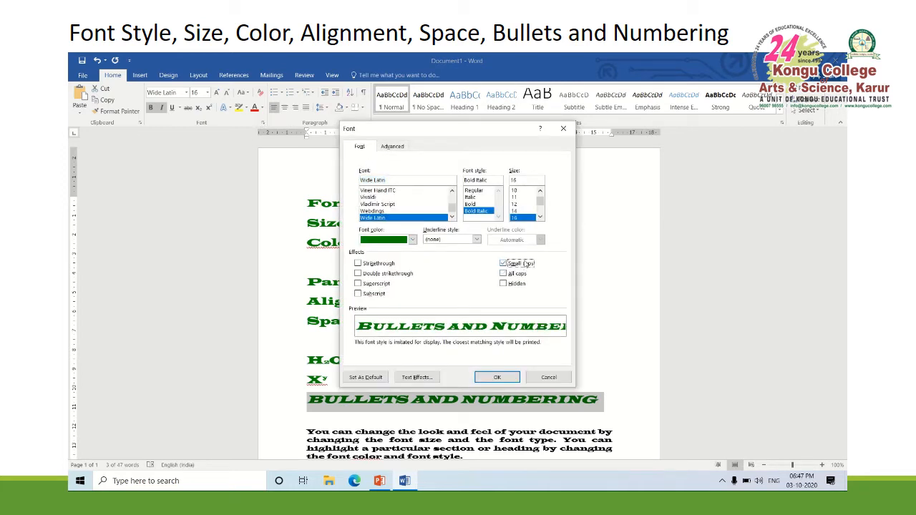
{"action": "left_click", "coordinate": [497, 378]}
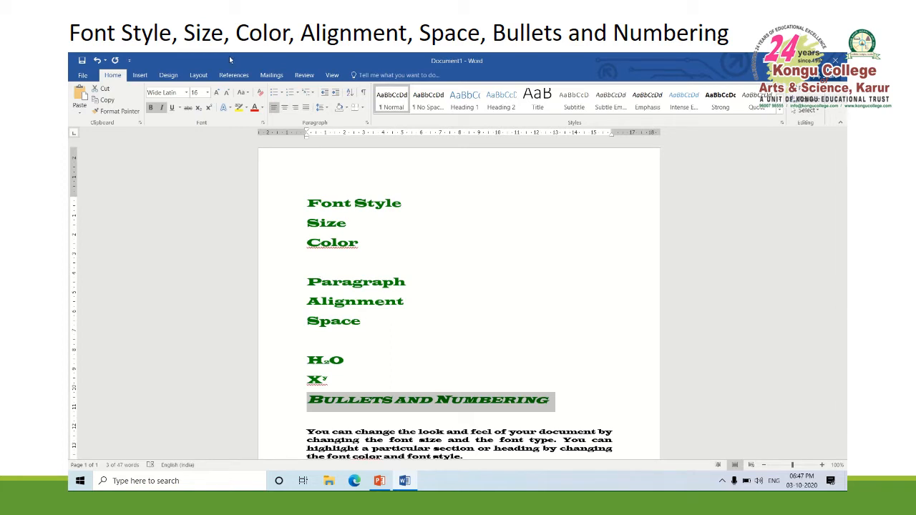
Change the case of the "Bullets and Numbering" heading to Capitalize Each Word, followed by lowercase
{"action": "left_click", "coordinate": [249, 97]}
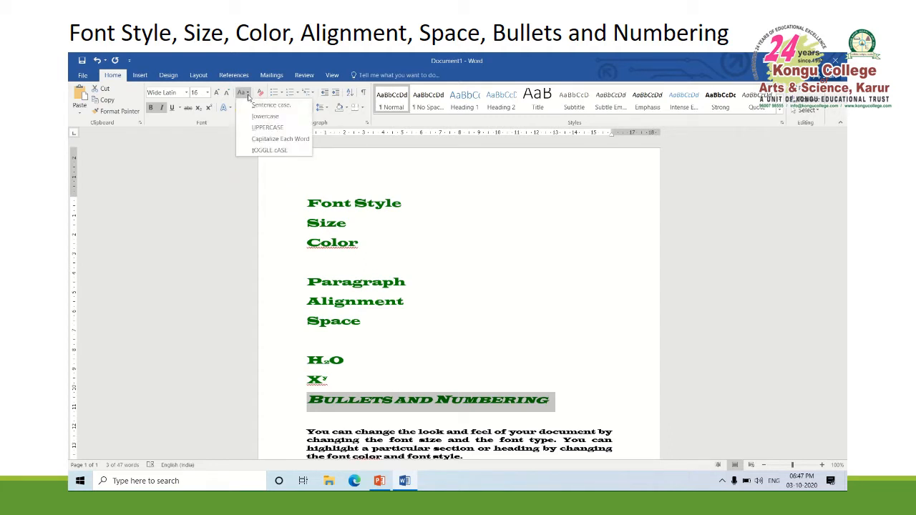
{"action": "left_click", "coordinate": [272, 139]}
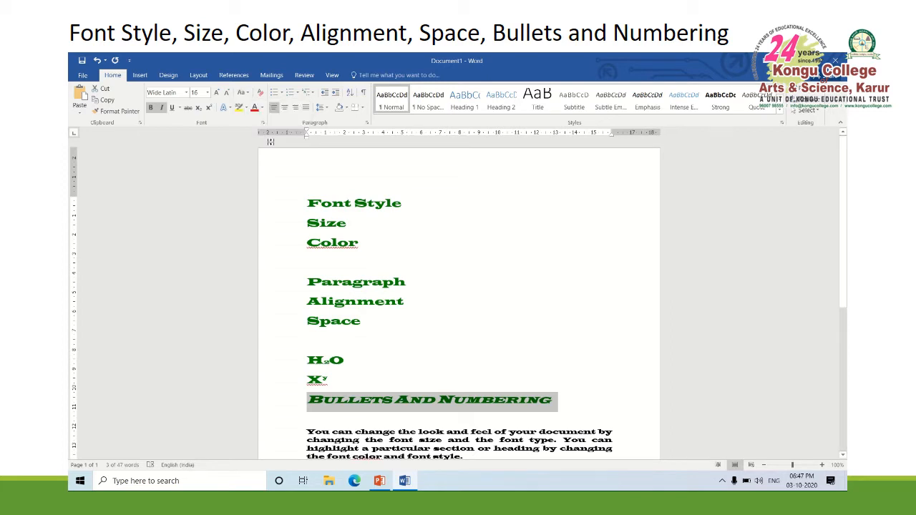
{"action": "left_click", "coordinate": [247, 93]}
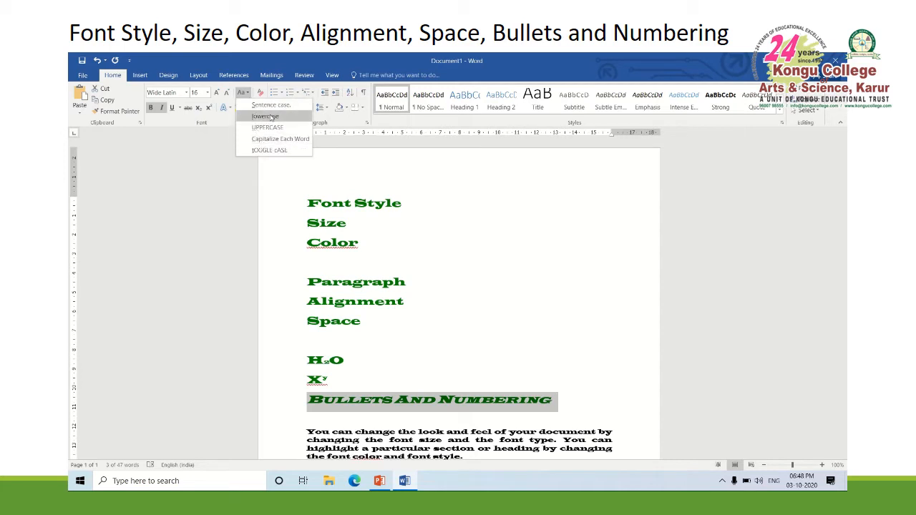
{"action": "left_click", "coordinate": [271, 116]}
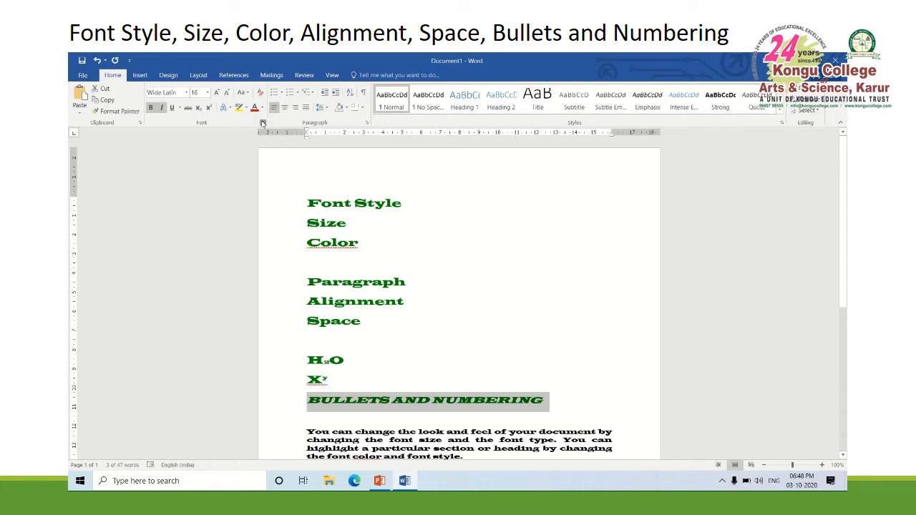
Remove the Small caps font effect from the "Bullets and Numbering" heading
{"action": "left_click", "coordinate": [262, 122]}
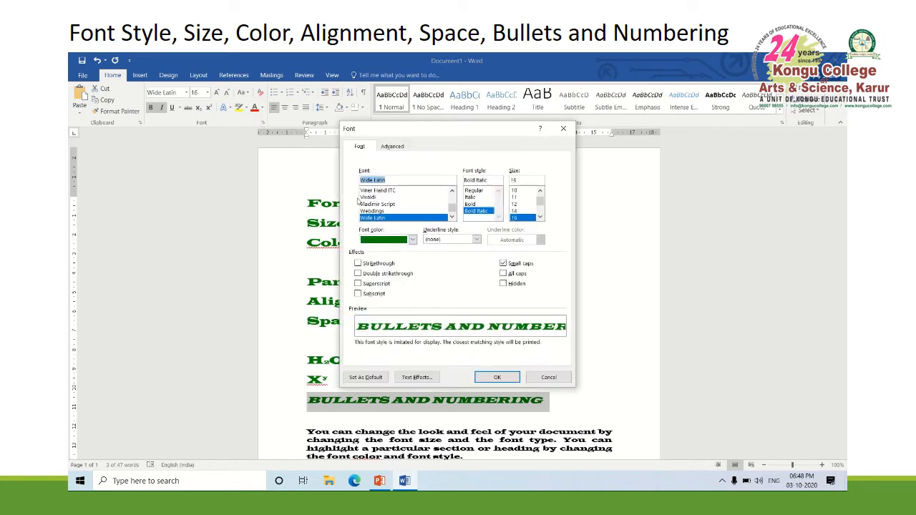
{"action": "left_click", "coordinate": [504, 264]}
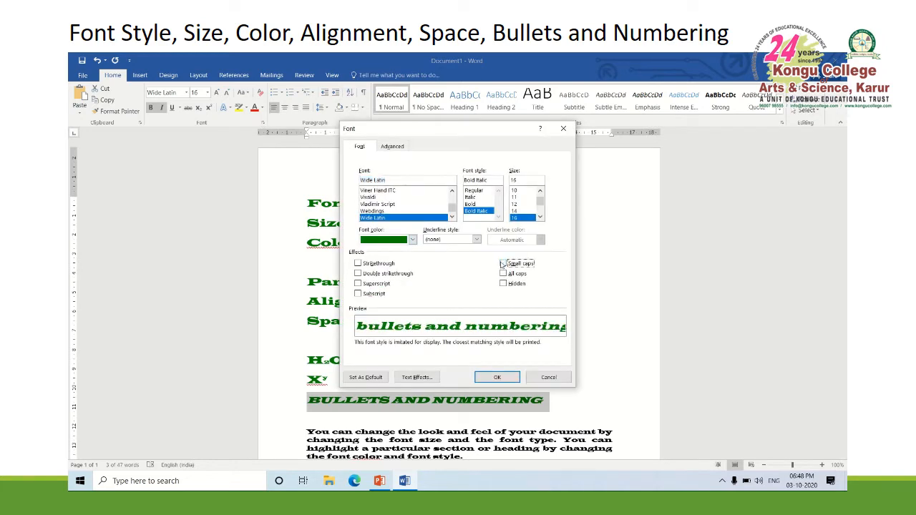
{"action": "left_click", "coordinate": [497, 378]}
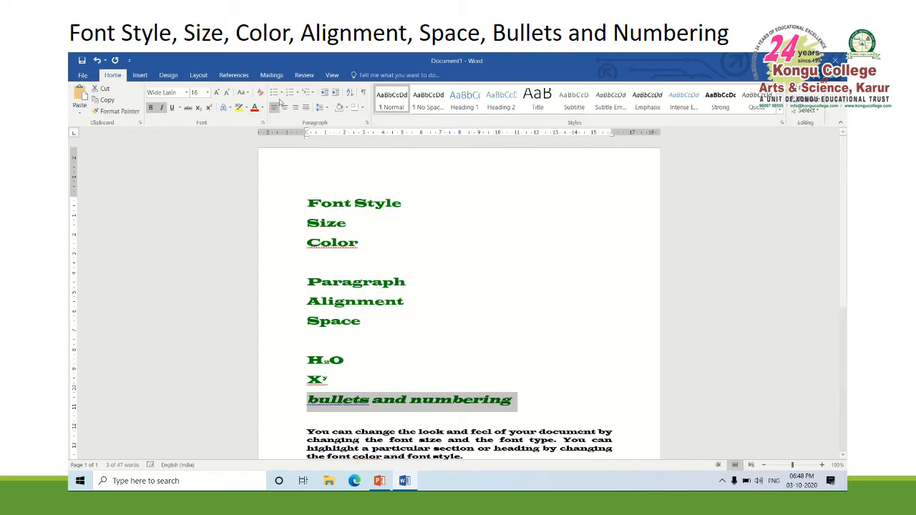
Change the case of the "bullets and numbering" heading to Capitalize Each Word, followed by UPPERCASE
{"action": "left_click", "coordinate": [243, 94]}
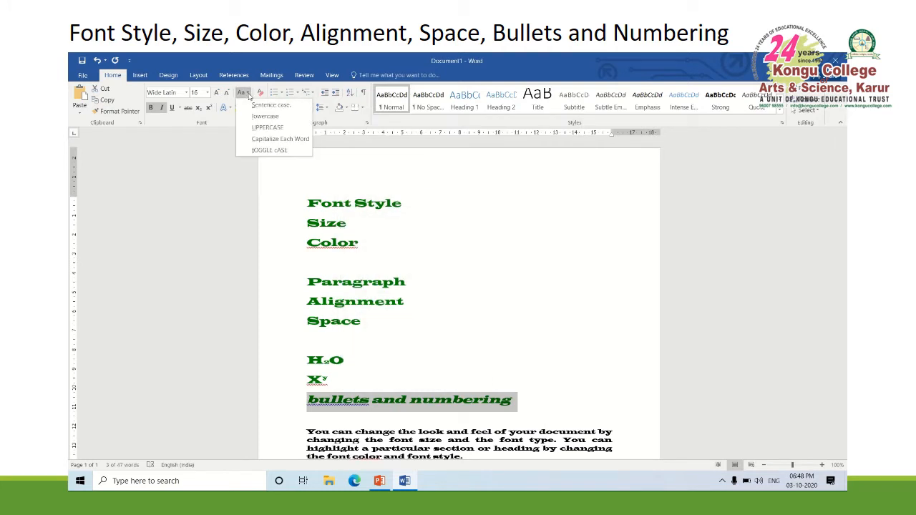
{"action": "left_click", "coordinate": [266, 140]}
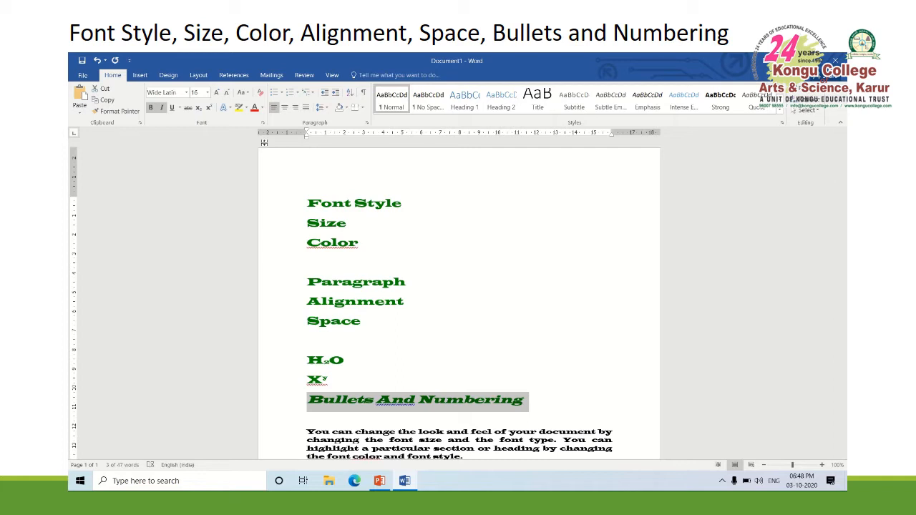
{"action": "left_click", "coordinate": [246, 93]}
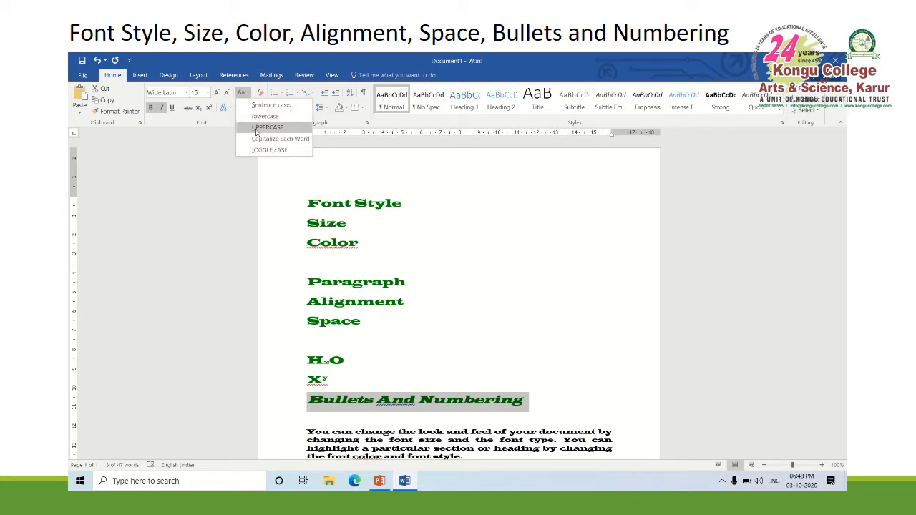
{"action": "left_click", "coordinate": [257, 128]}
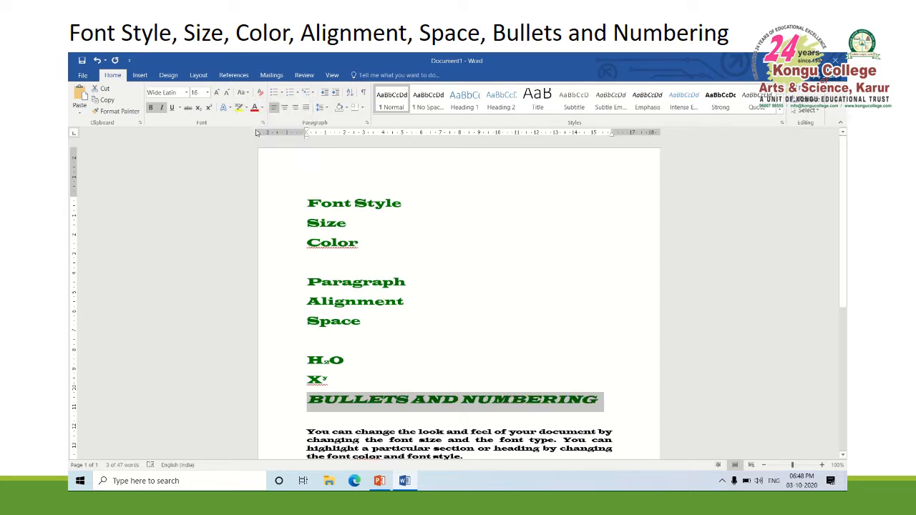
Apply tOGGLE cASE to the "Bullets and Numbering" heading, and finish by setting it to Sentence case
{"action": "left_click", "coordinate": [247, 94]}
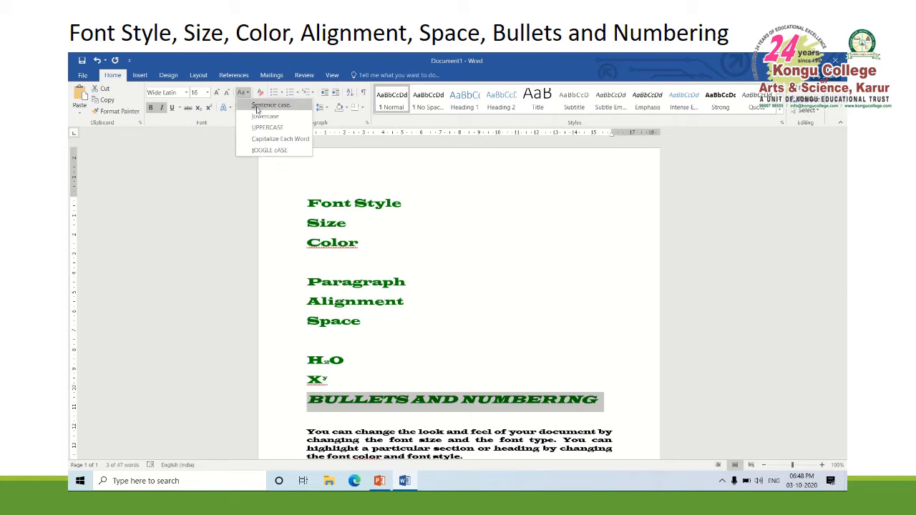
{"action": "left_click", "coordinate": [279, 151]}
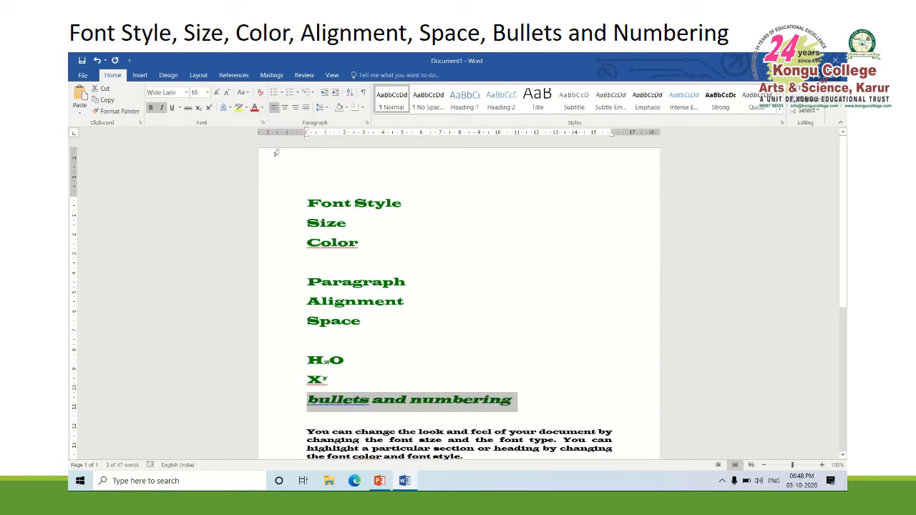
{"action": "left_click", "coordinate": [244, 93]}
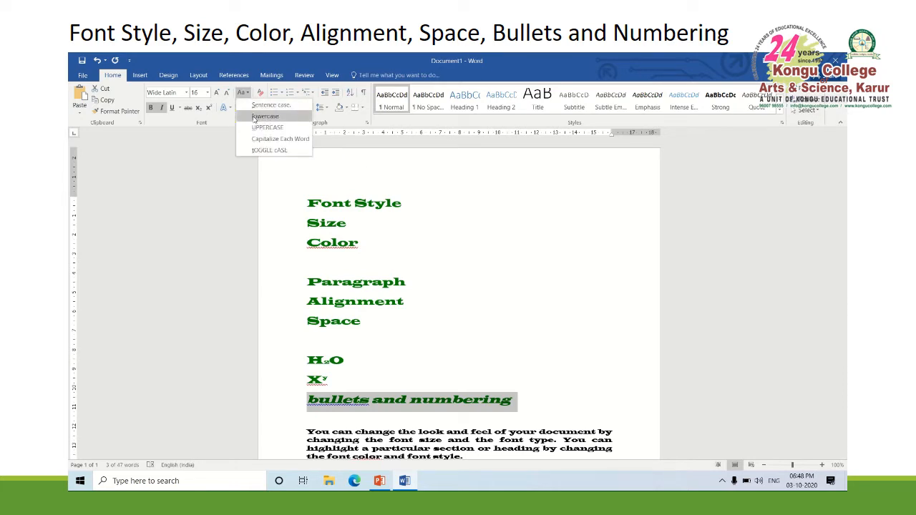
{"action": "left_click", "coordinate": [262, 106]}
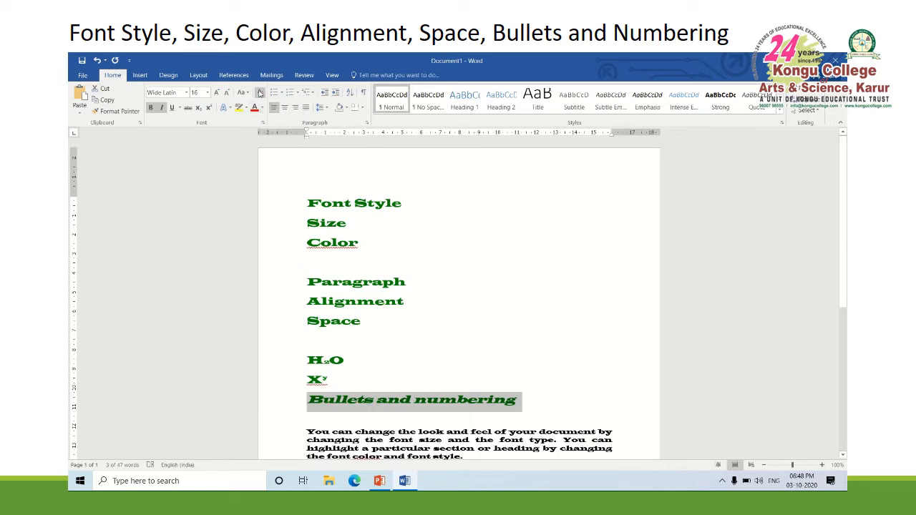
{"action": "left_click", "coordinate": [248, 94]}
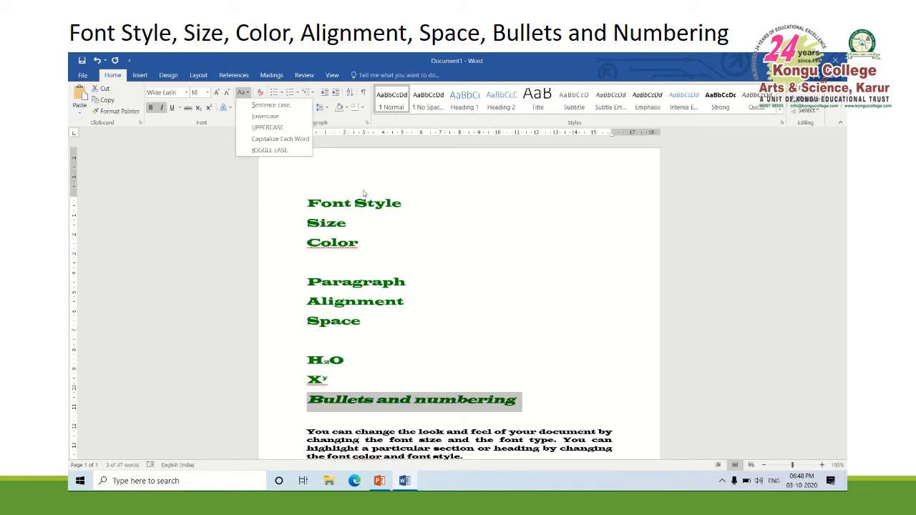
{"action": "left_click", "coordinate": [270, 210]}
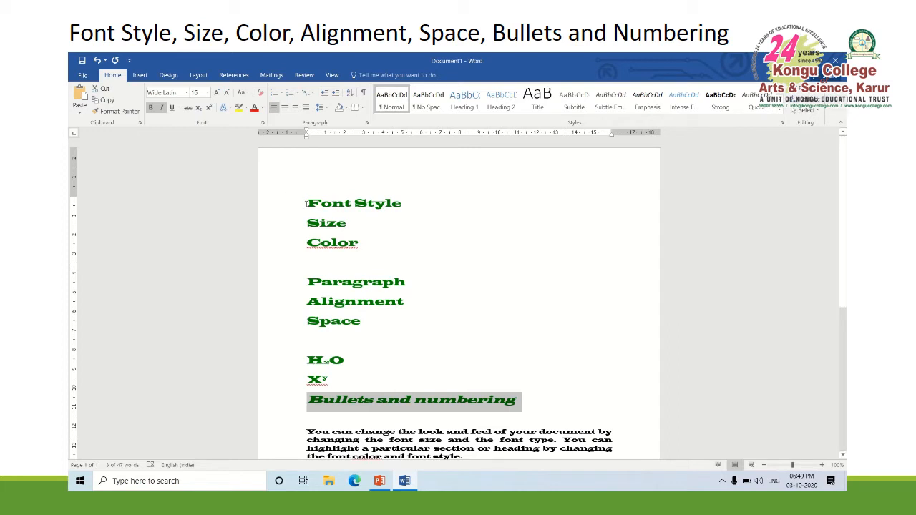
Center the "Font Style" line at the start of the document and change it to right alignment
{"action": "left_click", "coordinate": [307, 203]}
{"action": "left_click", "coordinate": [287, 209]}
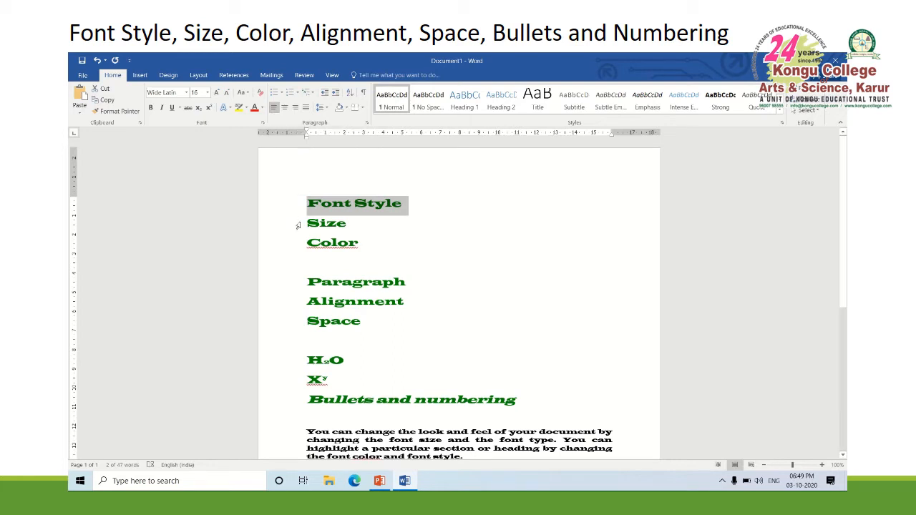
{"action": "left_click", "coordinate": [285, 107]}
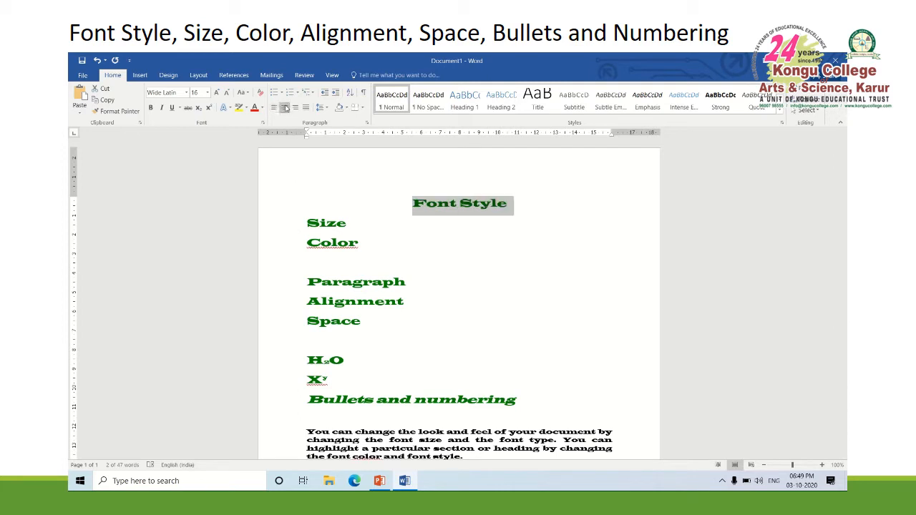
{"action": "left_click", "coordinate": [295, 107]}
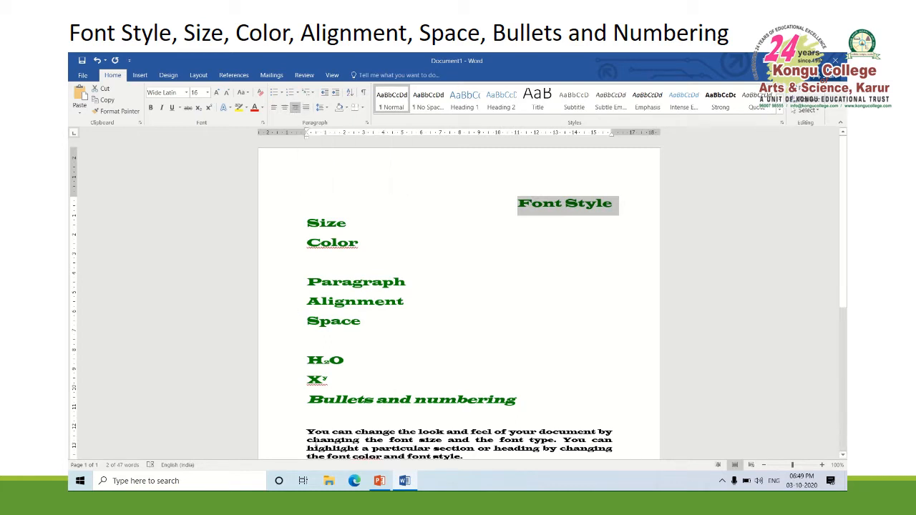
Turn off justified alignment for the body paragraph under the "Bullets and numbering" heading
{"action": "left_click", "coordinate": [309, 431]}
{"action": "left_click_drag", "start_coordinate": [309, 431], "coordinate": [469, 394]}
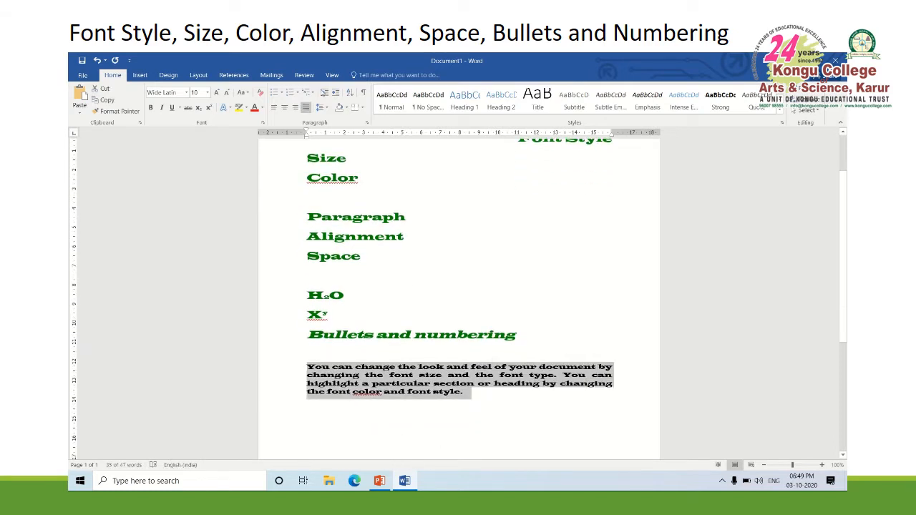
{"action": "left_click", "coordinate": [305, 109]}
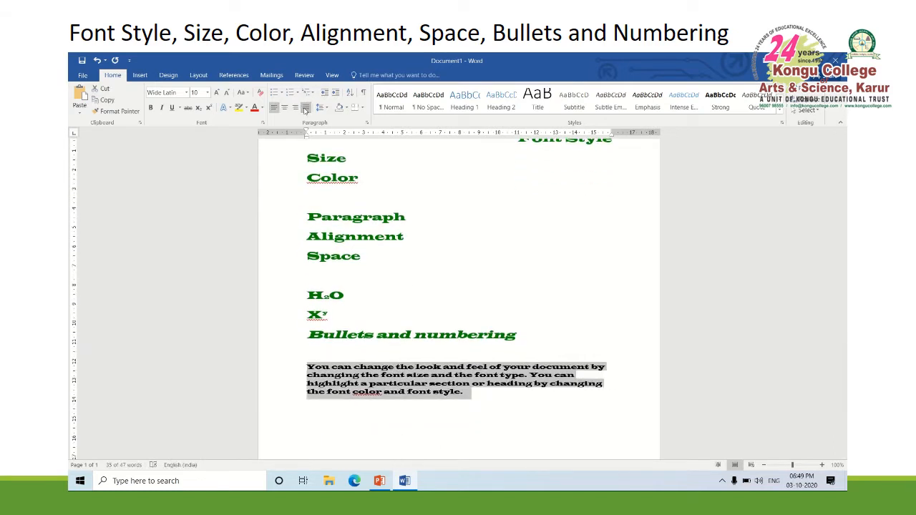
{"action": "left_click", "coordinate": [509, 397]}
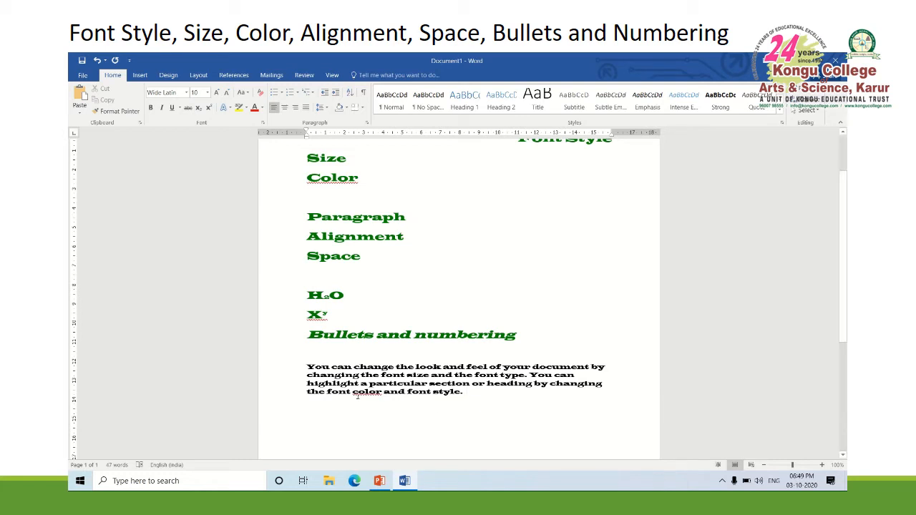
Select the whole body paragraph under the "Bullets and numbering" heading
{"action": "left_click_drag", "start_coordinate": [307, 365], "coordinate": [510, 395]}
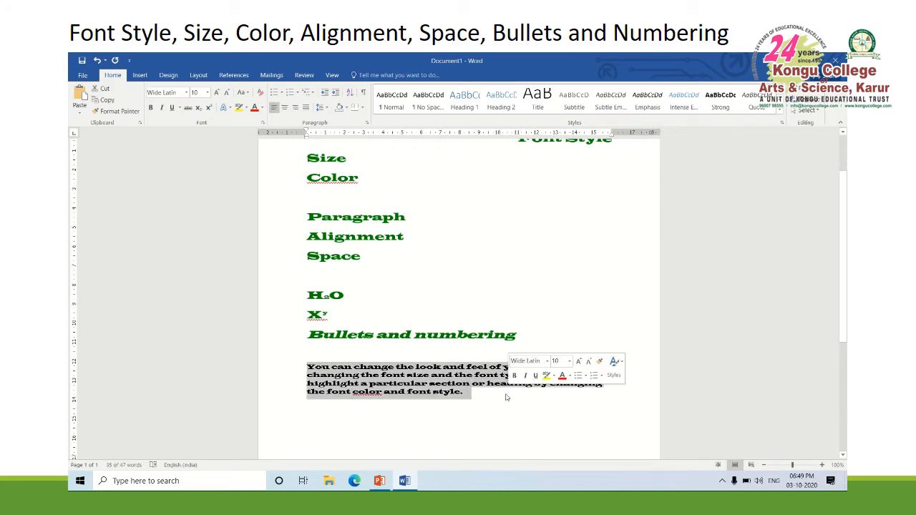
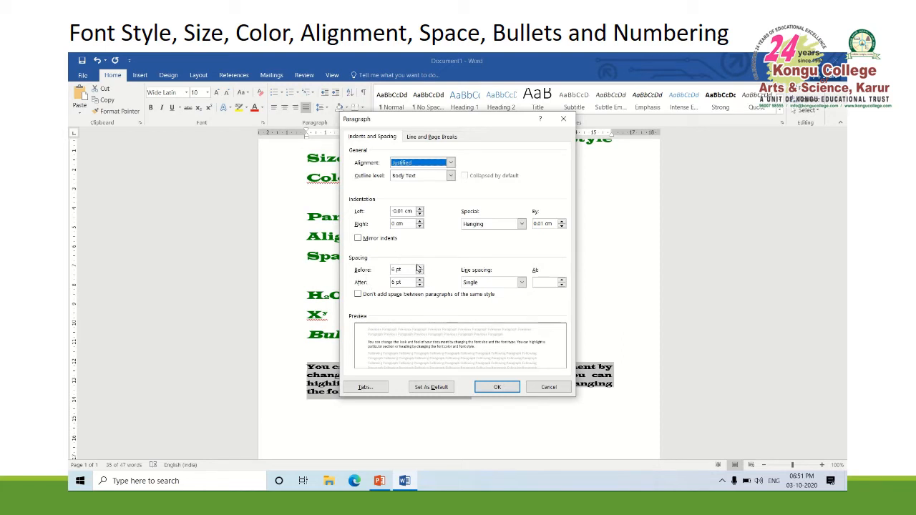
Set the body paragraph's spacing to 12 pt before and 12 pt after
{"action": "left_click", "coordinate": [421, 268]}
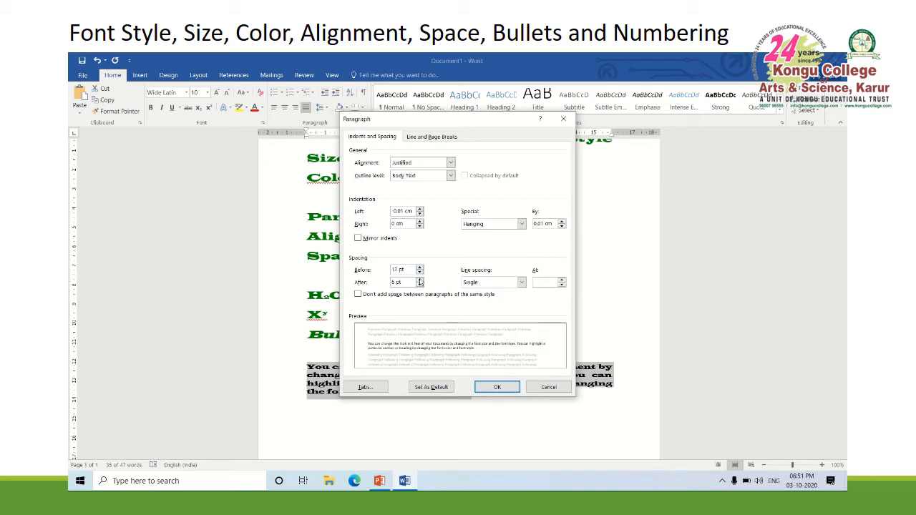
{"action": "left_click", "coordinate": [421, 281]}
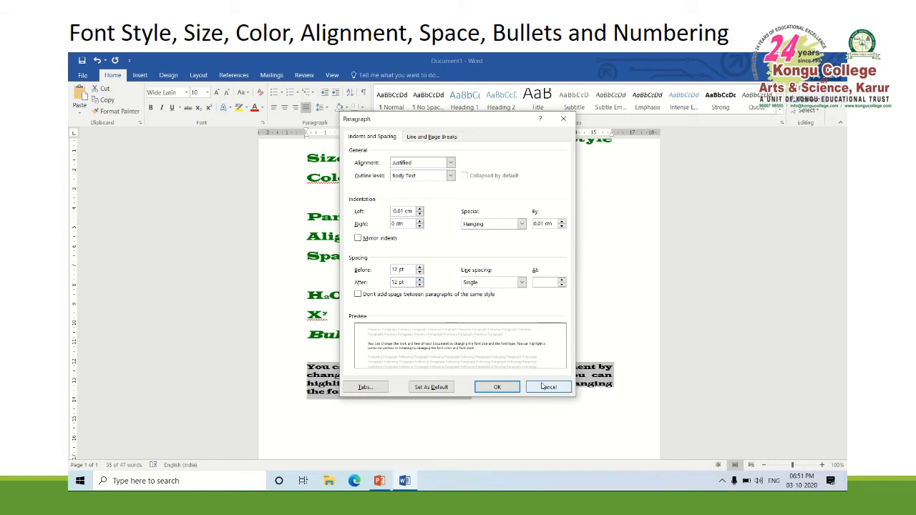
{"action": "left_click", "coordinate": [504, 386]}
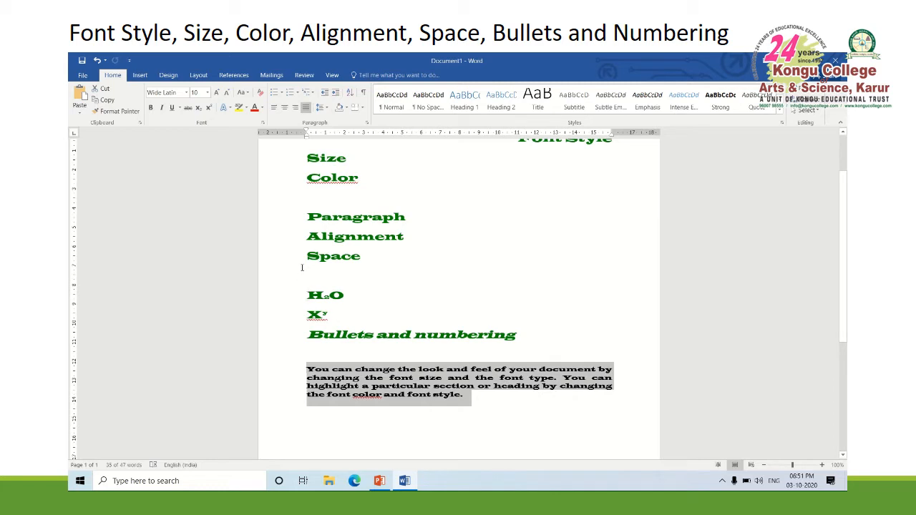
Set the "Alignment" line's paragraph spacing to 12 pt before and 12 pt after
{"action": "left_click_drag", "start_coordinate": [307, 237], "coordinate": [434, 239]}
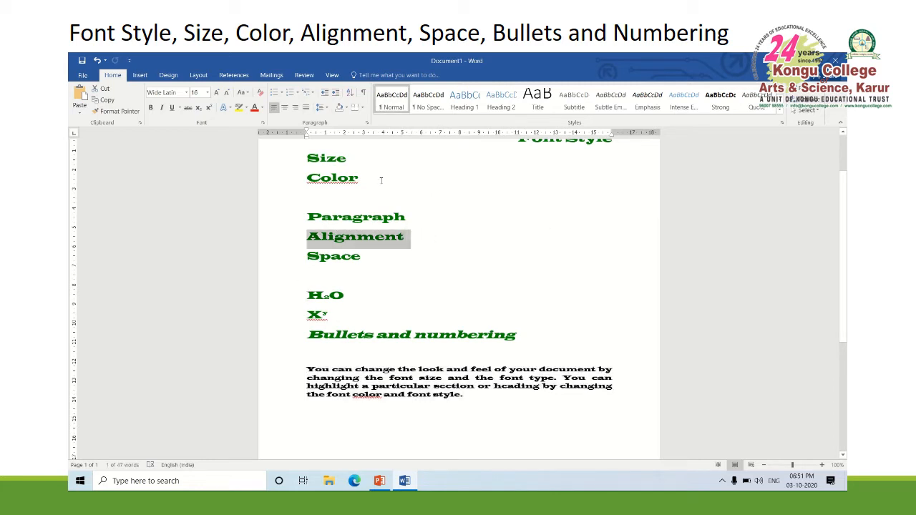
{"action": "left_click", "coordinate": [366, 124]}
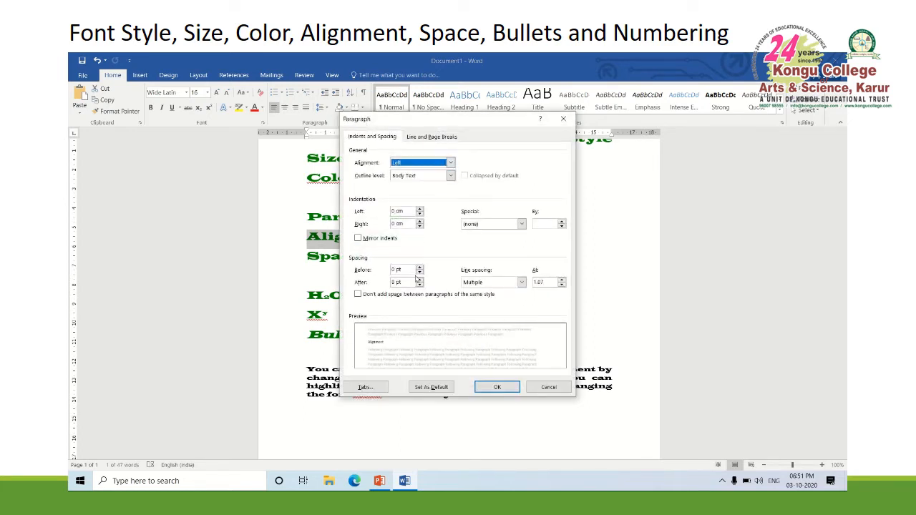
{"action": "left_click", "coordinate": [420, 268]}
{"action": "left_click", "coordinate": [421, 269]}
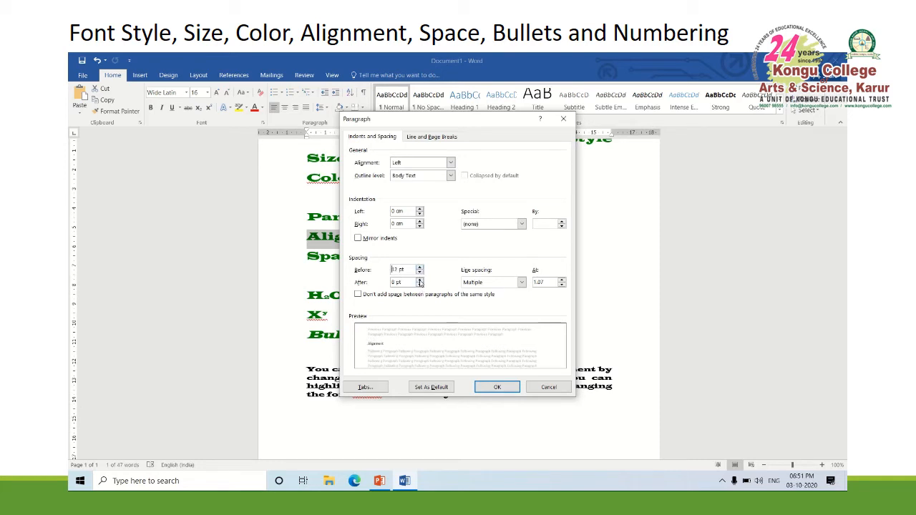
{"action": "left_click", "coordinate": [420, 280]}
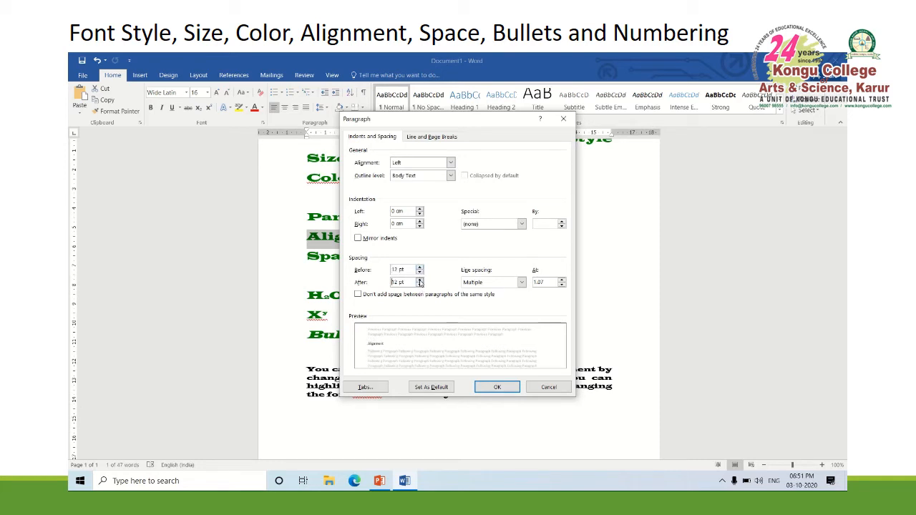
{"action": "left_click", "coordinate": [495, 387]}
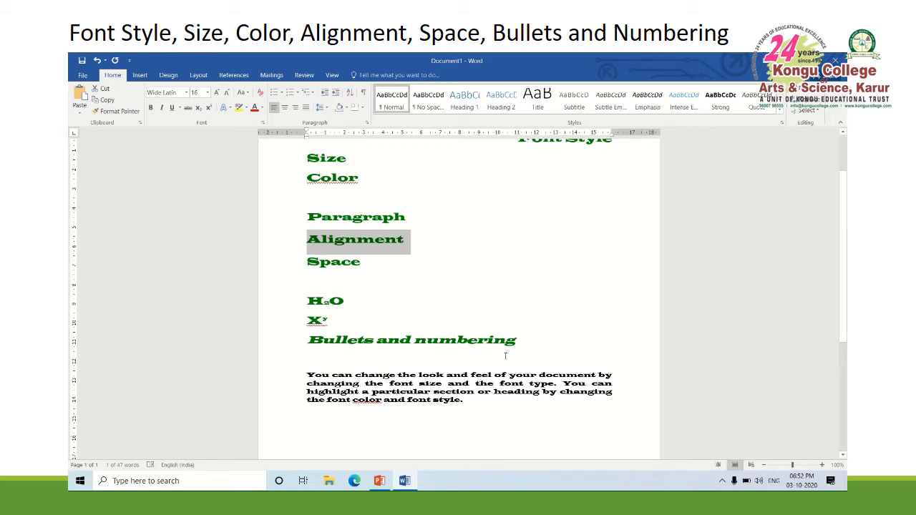
Remove the blank line above the body paragraph, and move that paragraph below "Space" in place of the blank, H₂O and Xʸ lines
{"action": "left_click", "coordinate": [504, 357]}
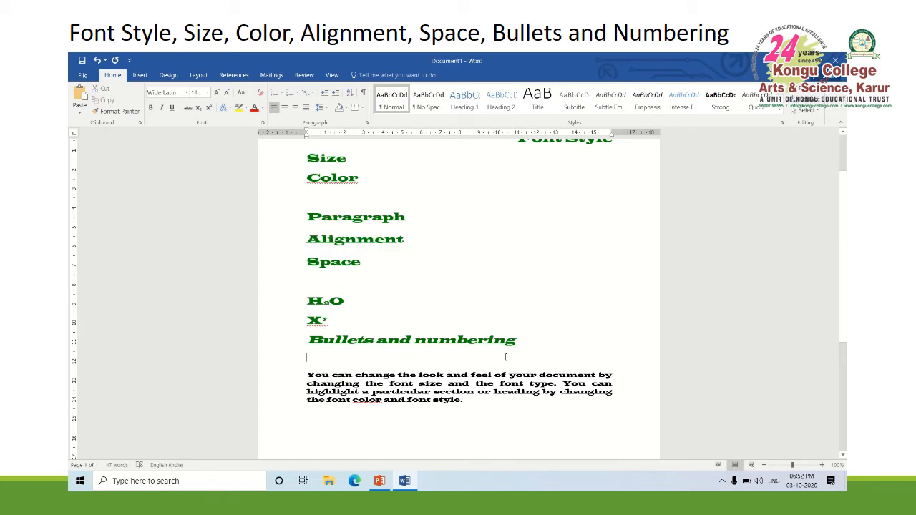
{"action": "key", "text": "BackSpace"}
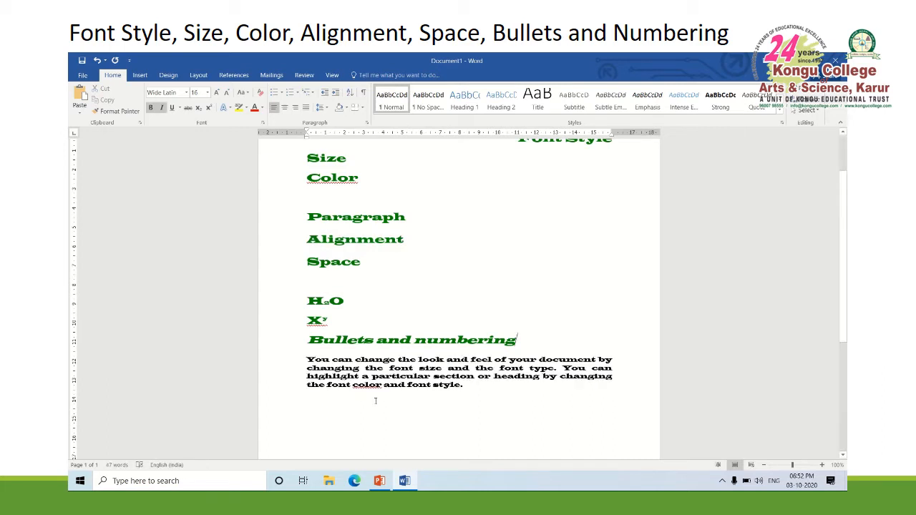
{"action": "left_click_drag", "start_coordinate": [301, 356], "coordinate": [500, 400]}
{"action": "key", "text": "ctrl+c"}
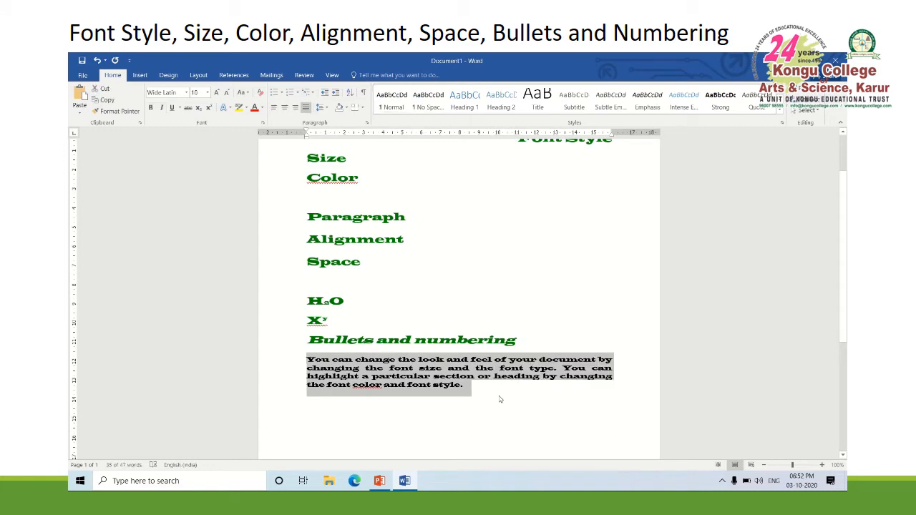
{"action": "key", "text": "Delete"}
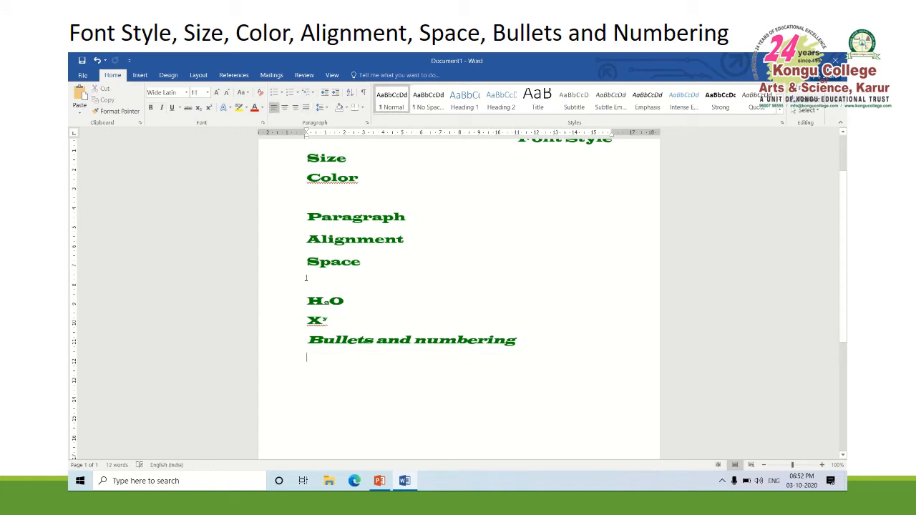
{"action": "left_click_drag", "start_coordinate": [306, 277], "coordinate": [345, 323]}
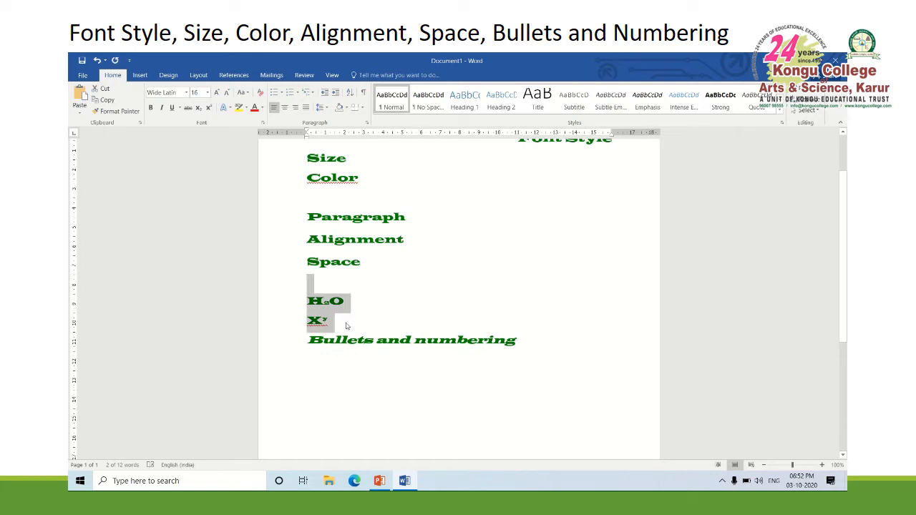
{"action": "key", "text": "ctrl+v"}
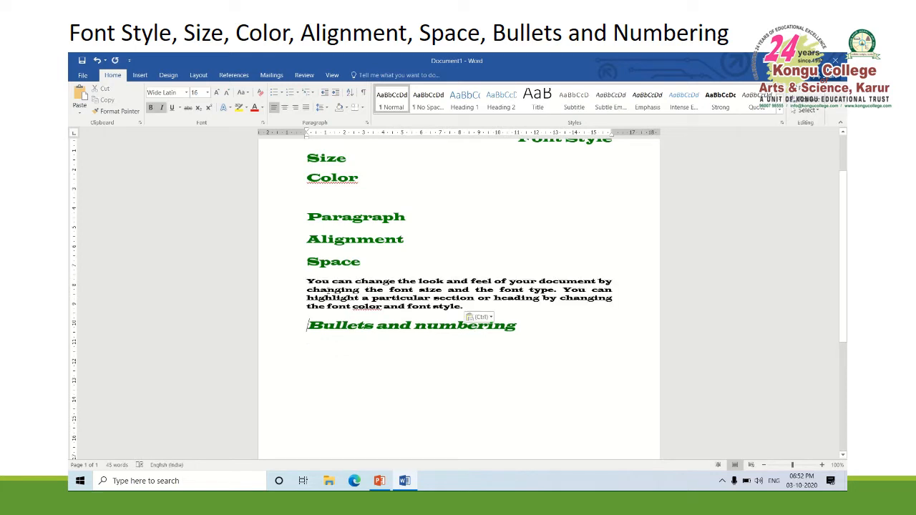
Set the text from "Space" through "Bullets and numbering" to 0 pt spacing before and after, with Single line spacing
{"action": "left_click_drag", "start_coordinate": [306, 259], "coordinate": [544, 331]}
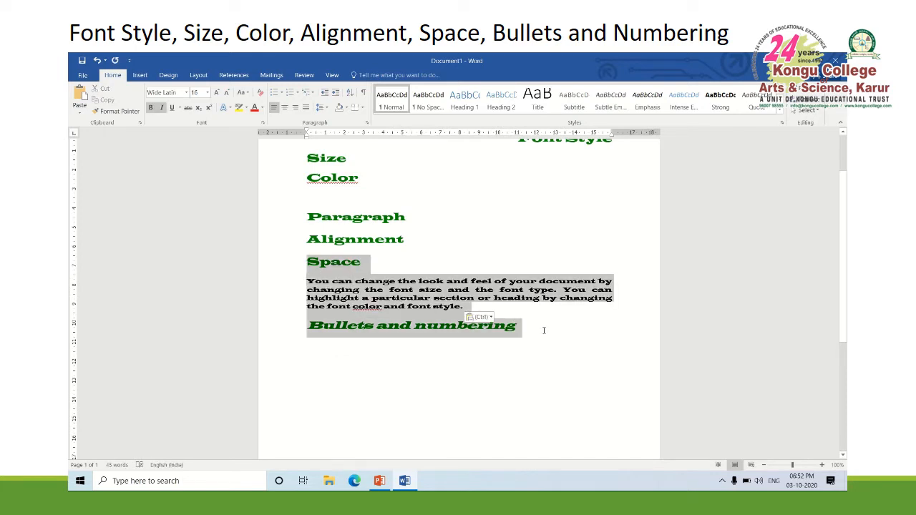
{"action": "left_click", "coordinate": [366, 123]}
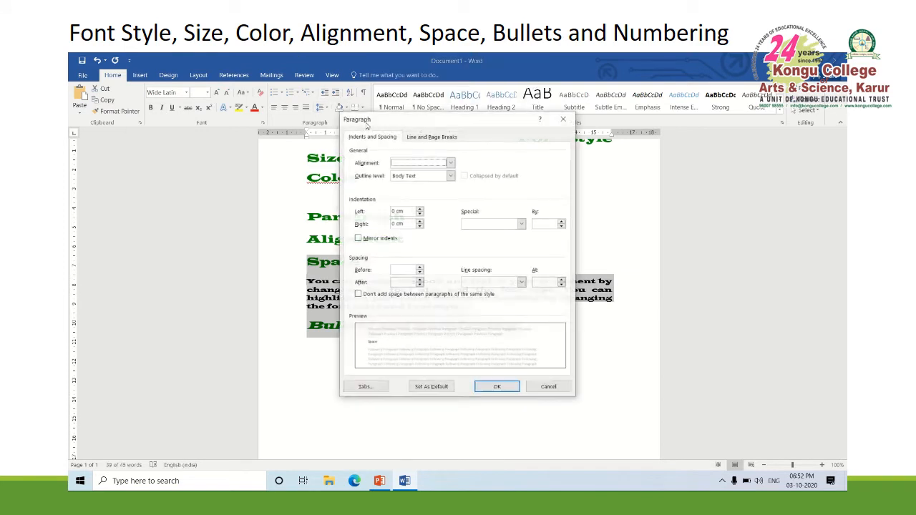
{"action": "left_click", "coordinate": [420, 270]}
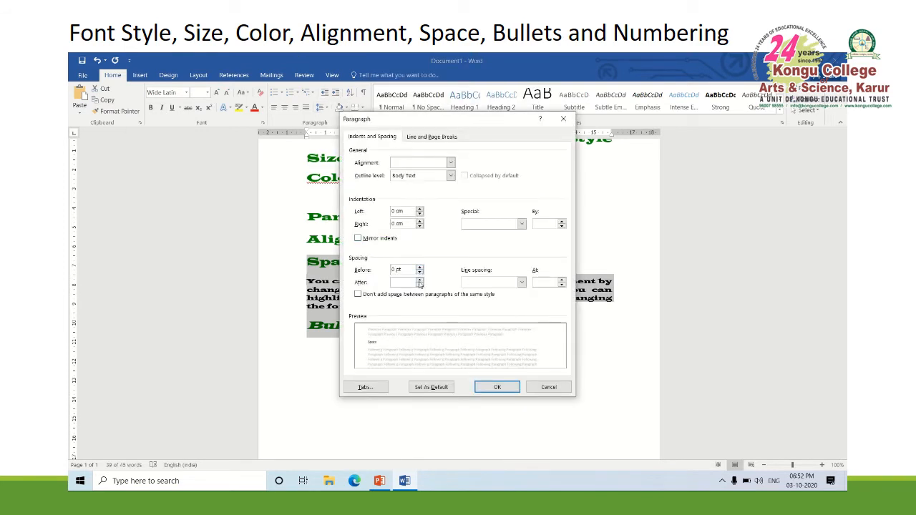
{"action": "left_click", "coordinate": [421, 284]}
{"action": "left_click", "coordinate": [477, 283]}
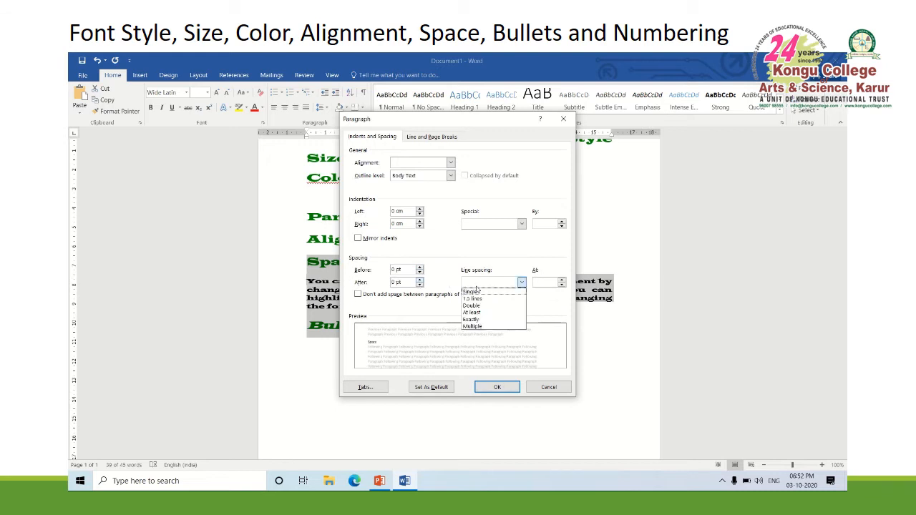
{"action": "left_click", "coordinate": [473, 292]}
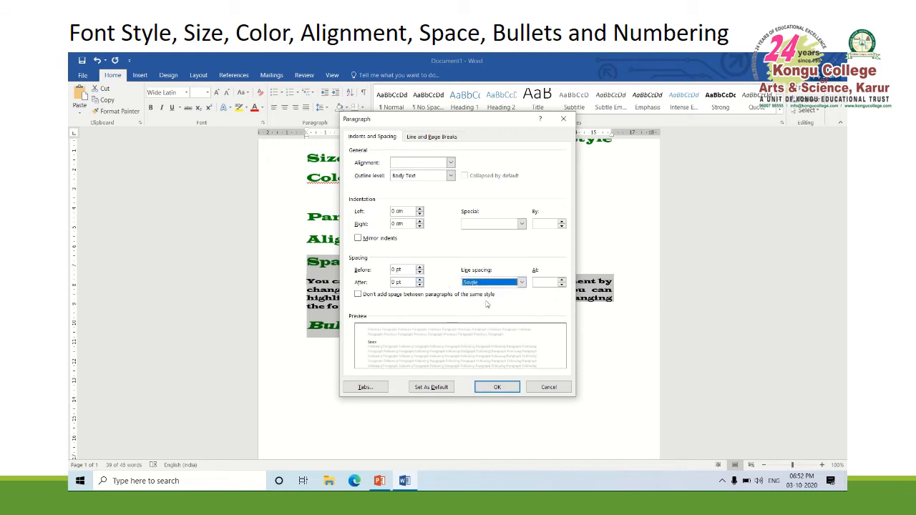
{"action": "left_click", "coordinate": [499, 387]}
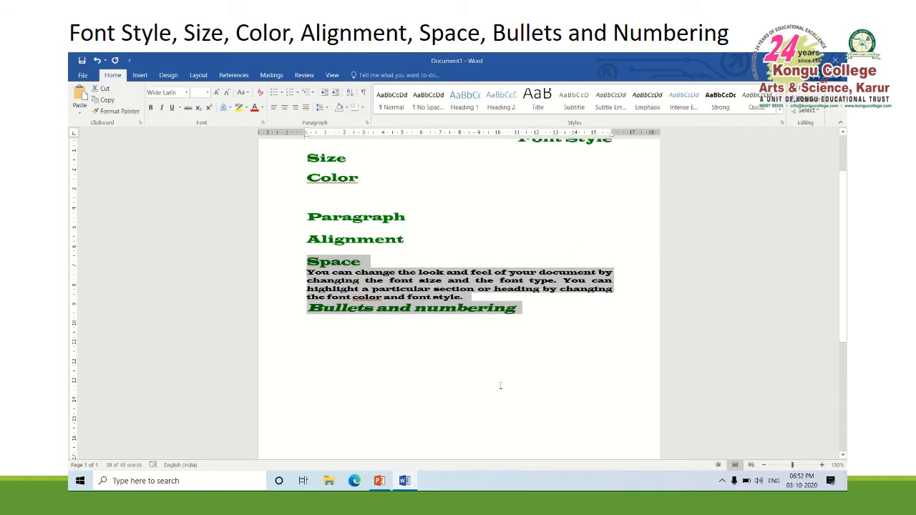
Set the body paragraph under "Space" to 12 pt spacing before and 6 pt after
{"action": "left_click", "coordinate": [501, 386]}
{"action": "left_click", "coordinate": [315, 270]}
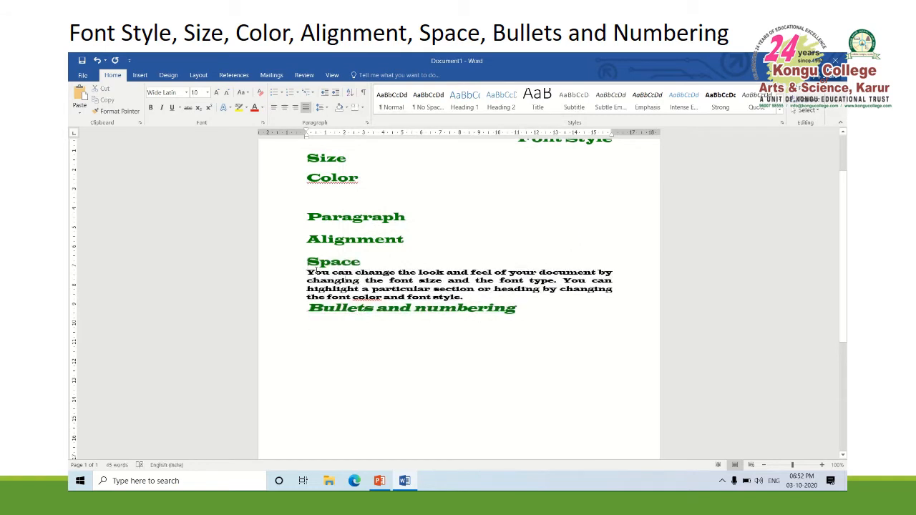
{"action": "left_click_drag", "start_coordinate": [309, 273], "coordinate": [472, 298]}
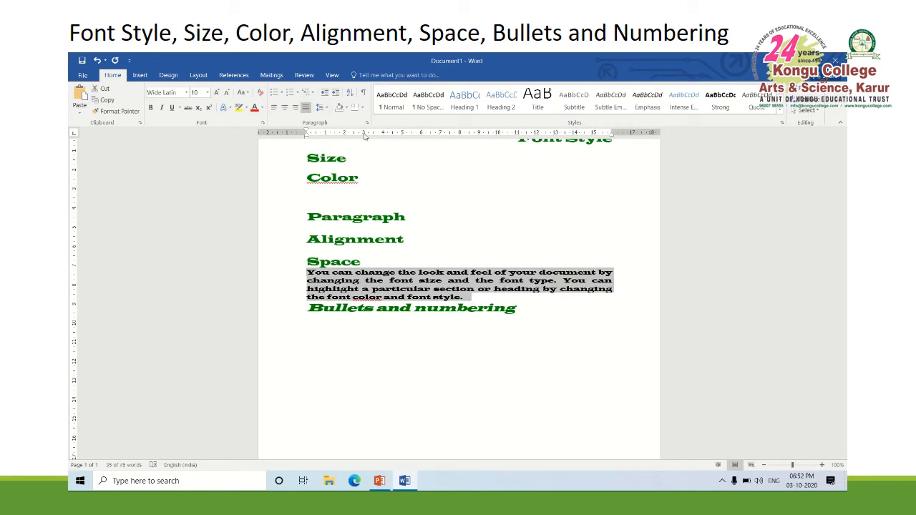
{"action": "left_click", "coordinate": [367, 125]}
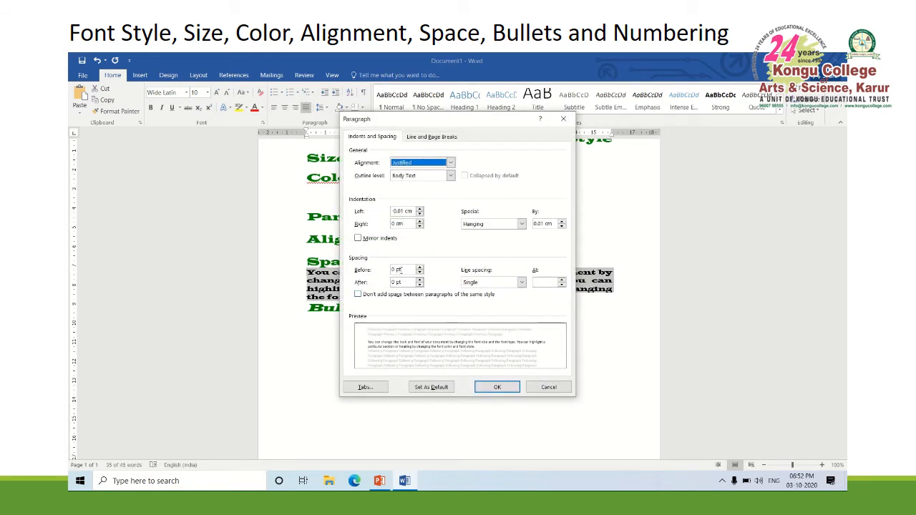
{"action": "left_click", "coordinate": [420, 267]}
{"action": "left_click", "coordinate": [419, 267]}
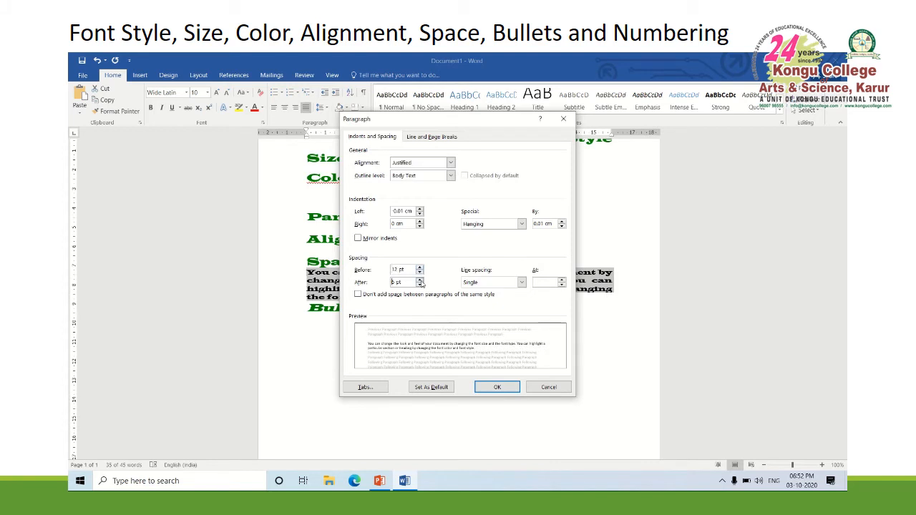
{"action": "left_click", "coordinate": [497, 387]}
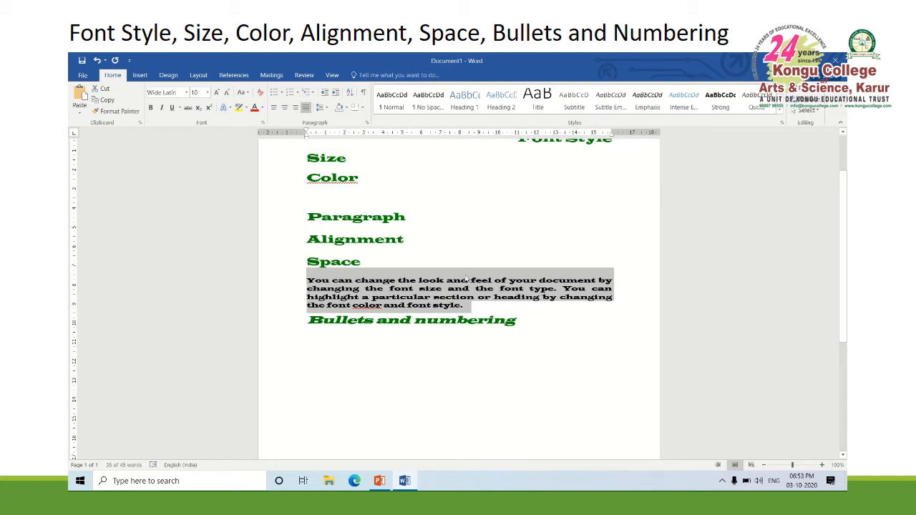
Set the line spacing of the body paragraph under "Space" to 1.5 lines
{"action": "left_click", "coordinate": [500, 310]}
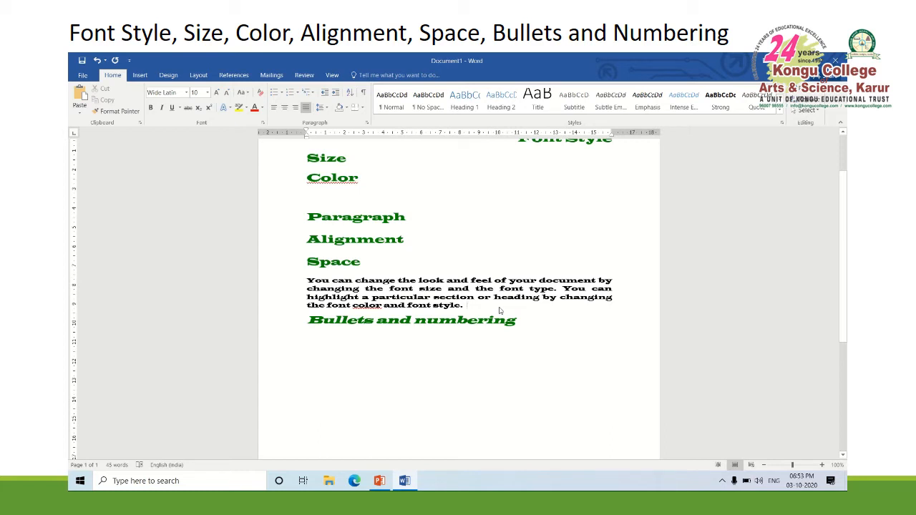
{"action": "left_click_drag", "start_coordinate": [475, 308], "coordinate": [301, 284]}
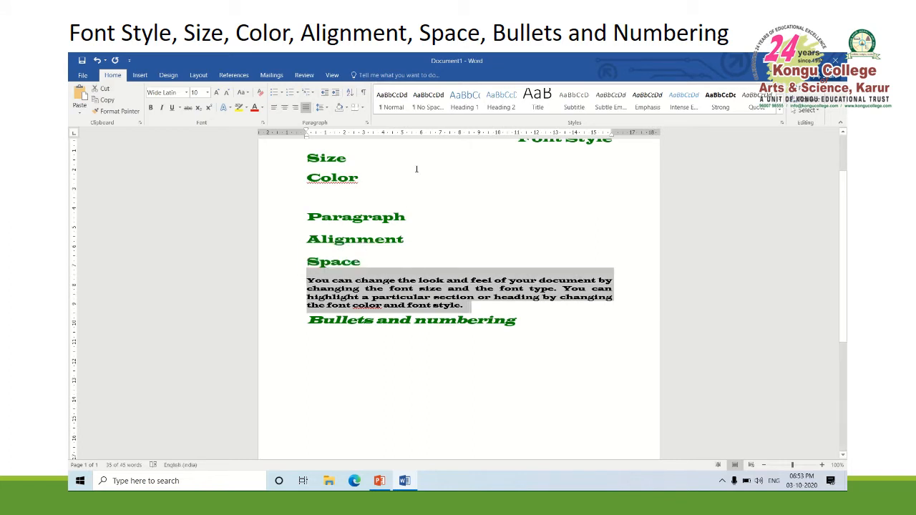
{"action": "left_click", "coordinate": [367, 123]}
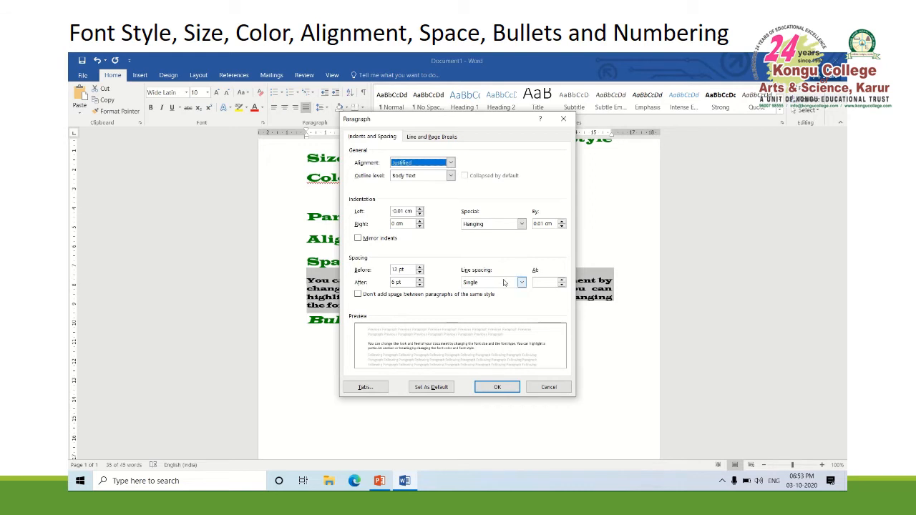
{"action": "left_click", "coordinate": [504, 283]}
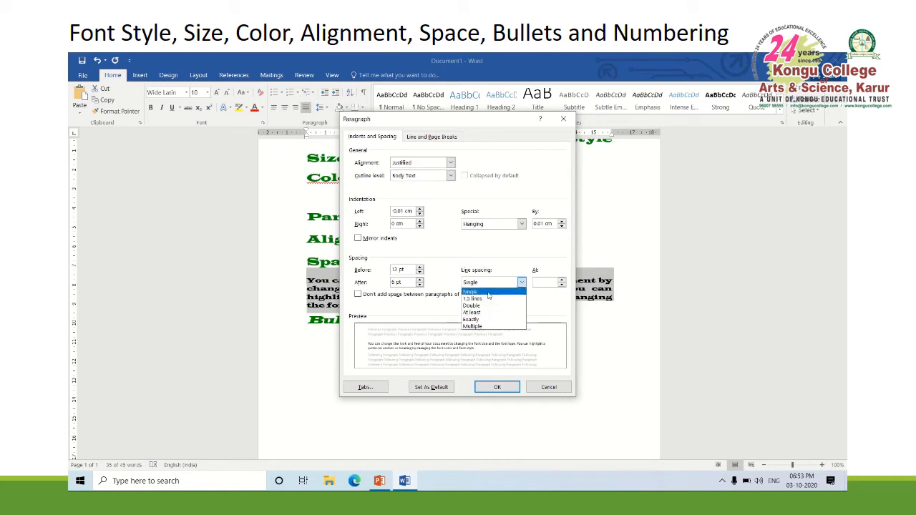
{"action": "left_click", "coordinate": [490, 302]}
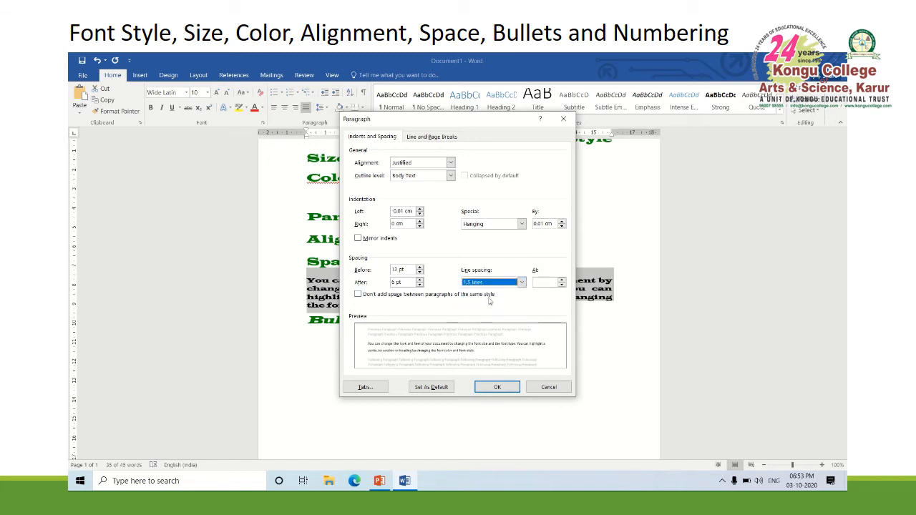
{"action": "left_click", "coordinate": [497, 388]}
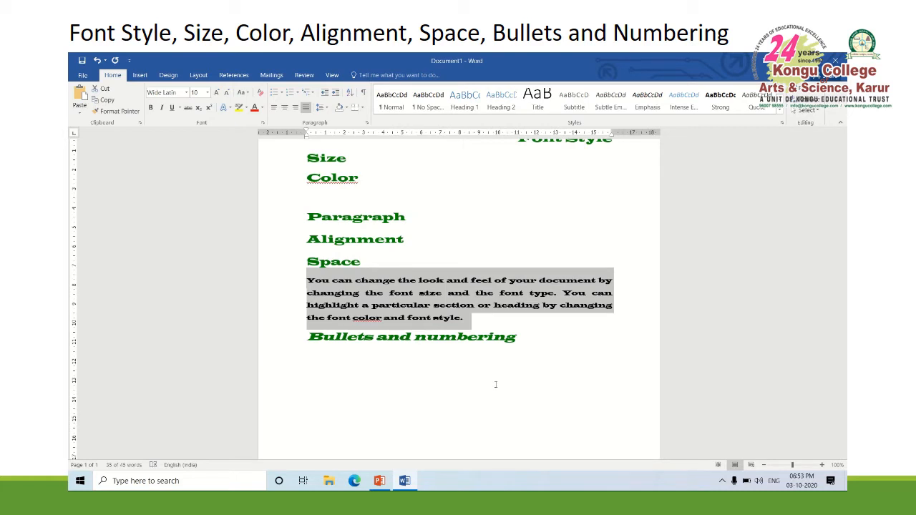
Change the selected body paragraph's line spacing to Double
{"action": "left_click", "coordinate": [366, 124]}
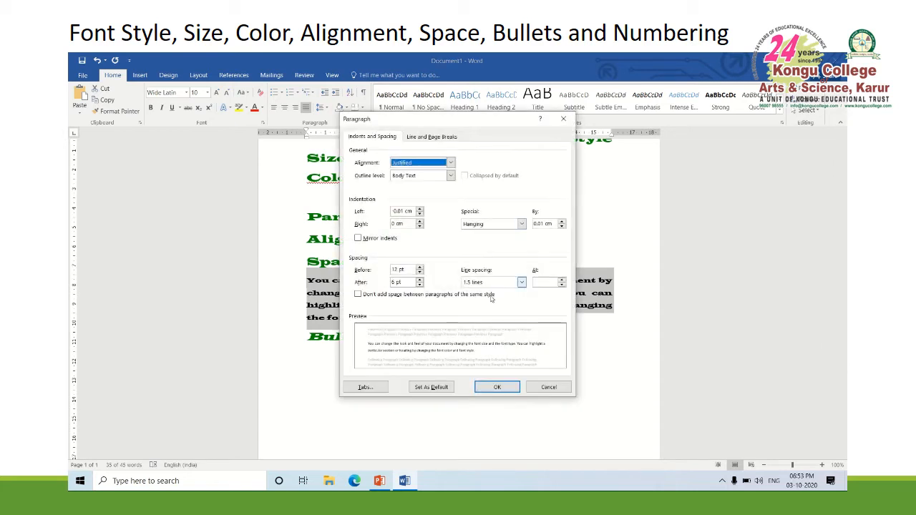
{"action": "left_click", "coordinate": [501, 283]}
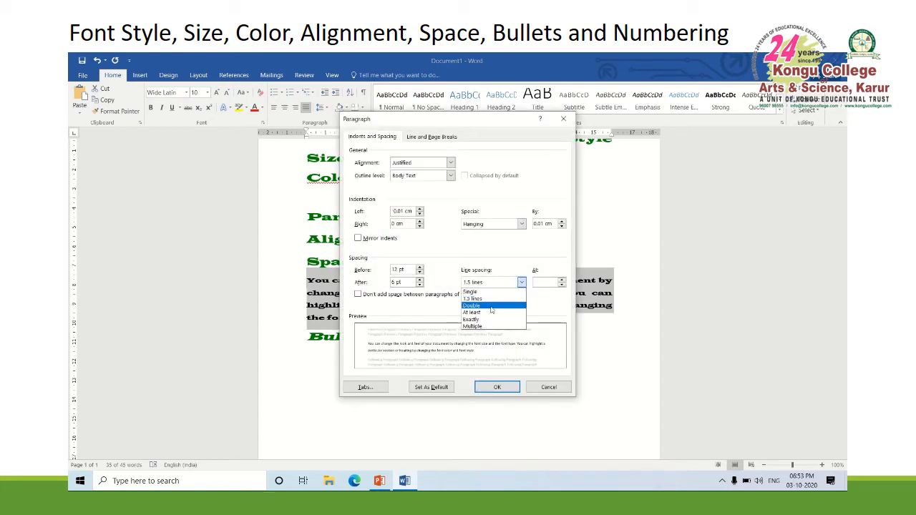
{"action": "left_click", "coordinate": [492, 307]}
{"action": "left_click", "coordinate": [497, 388]}
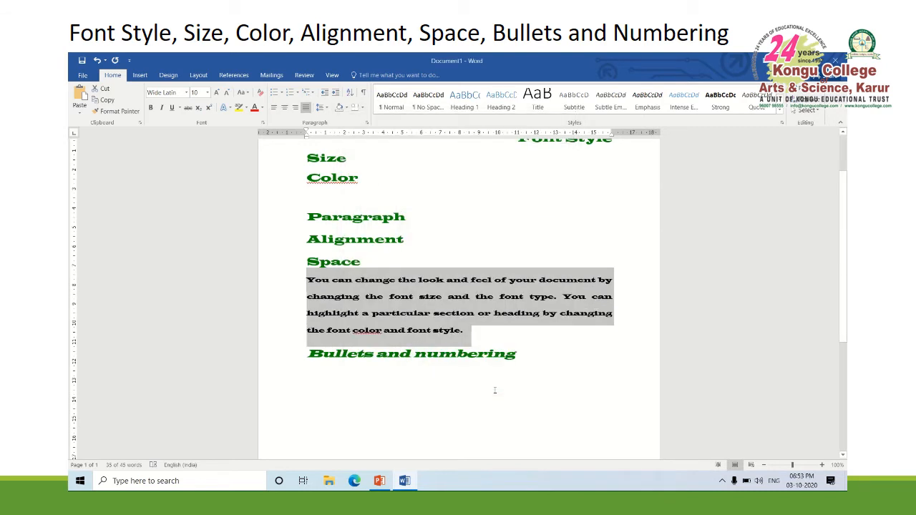
Set the selected body paragraph's line spacing to At least 3 pt
{"action": "left_click", "coordinate": [366, 124]}
{"action": "left_click", "coordinate": [505, 283]}
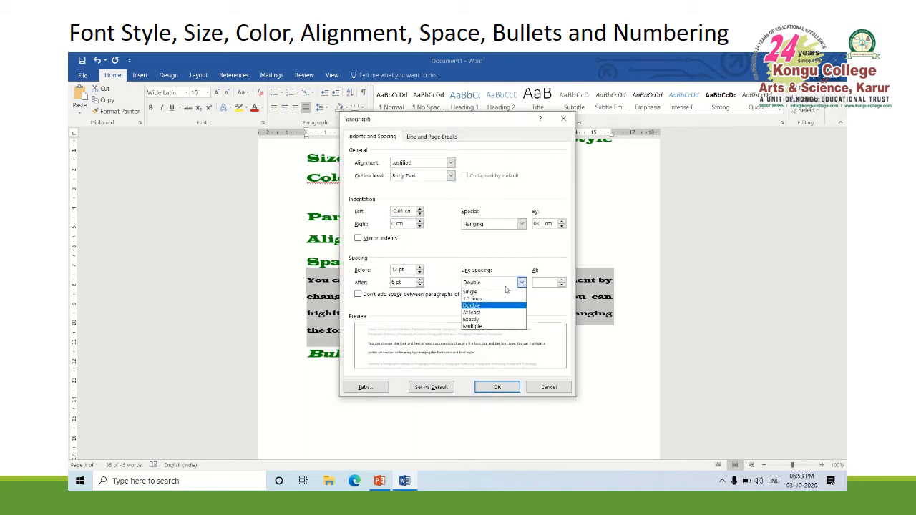
{"action": "left_click", "coordinate": [492, 313]}
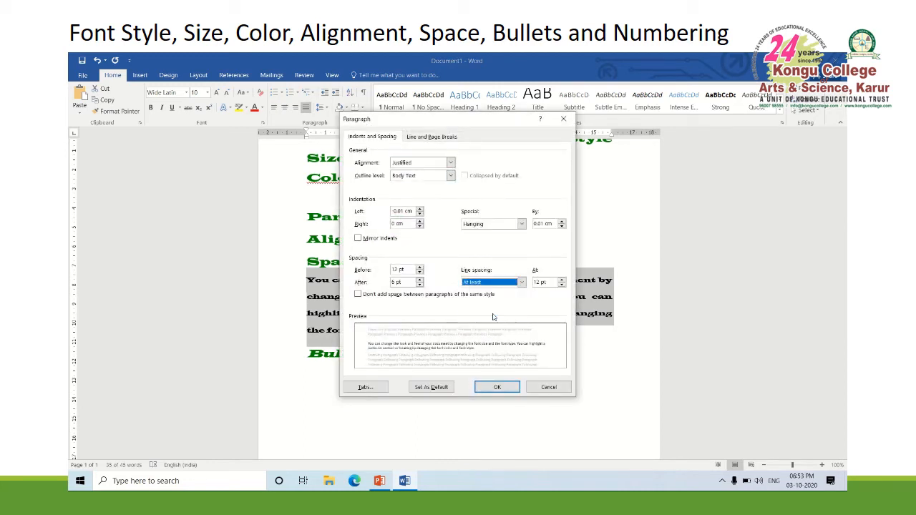
{"action": "left_click", "coordinate": [542, 283]}
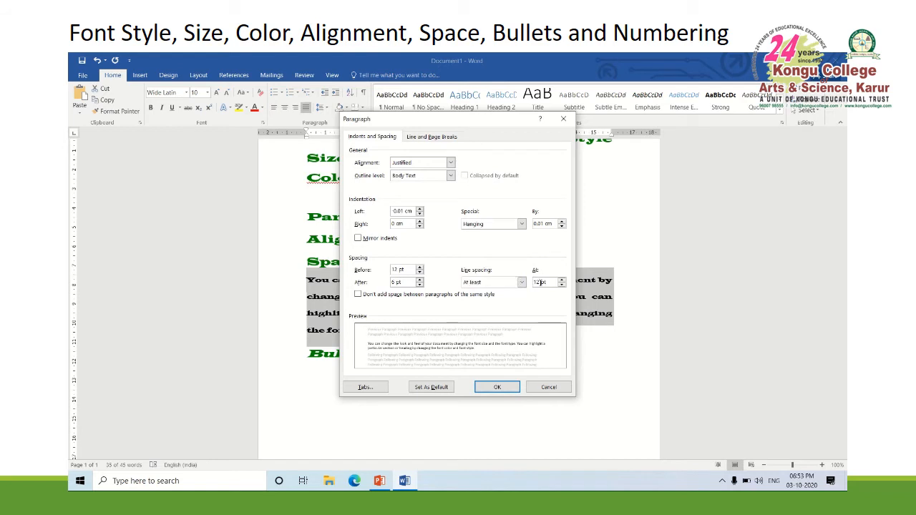
{"action": "key", "text": "BackSpace"}
{"action": "key", "text": "BackSpace"}
{"action": "type", "text": "3"}
{"action": "left_click", "coordinate": [494, 389]}
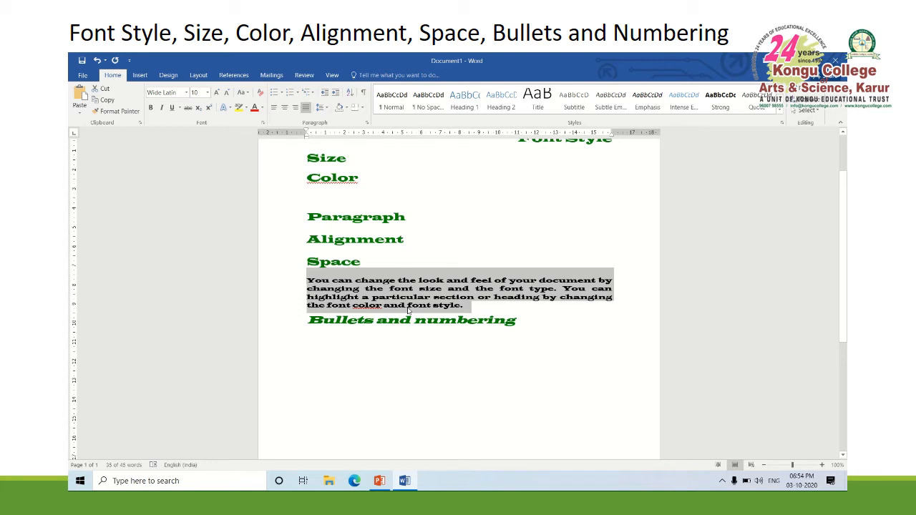
Apply a 2 cm left indent to the selected body paragraph and undo it
{"action": "left_click", "coordinate": [368, 124]}
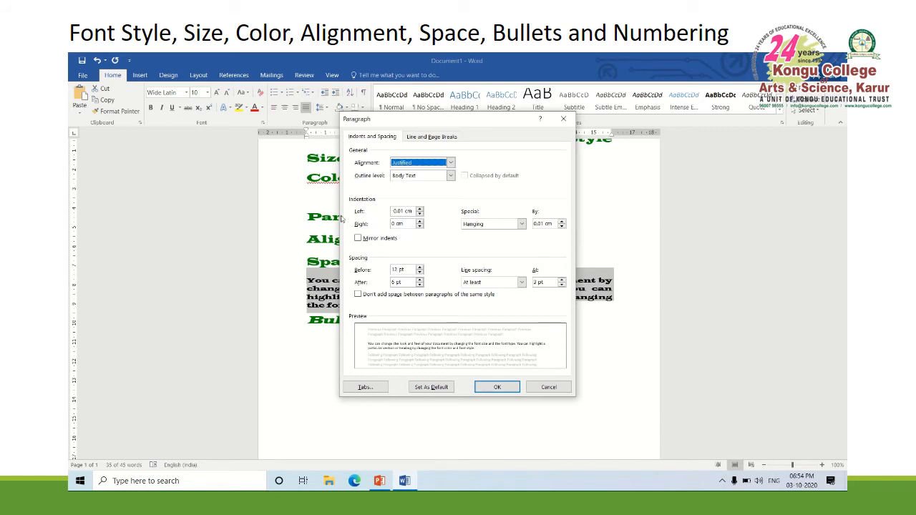
{"action": "left_click", "coordinate": [420, 209]}
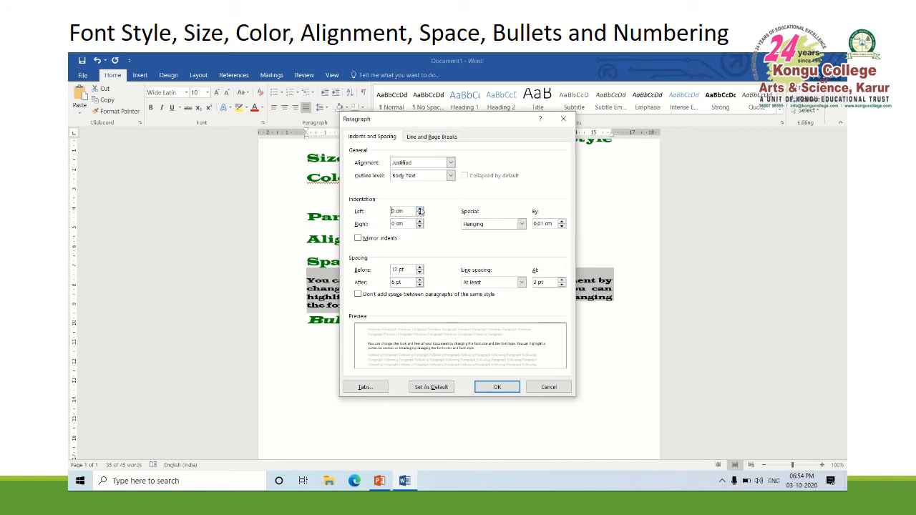
{"action": "left_click_drag", "start_coordinate": [420, 209], "coordinate": [420, 211]}
{"action": "left_click", "coordinate": [420, 215]}
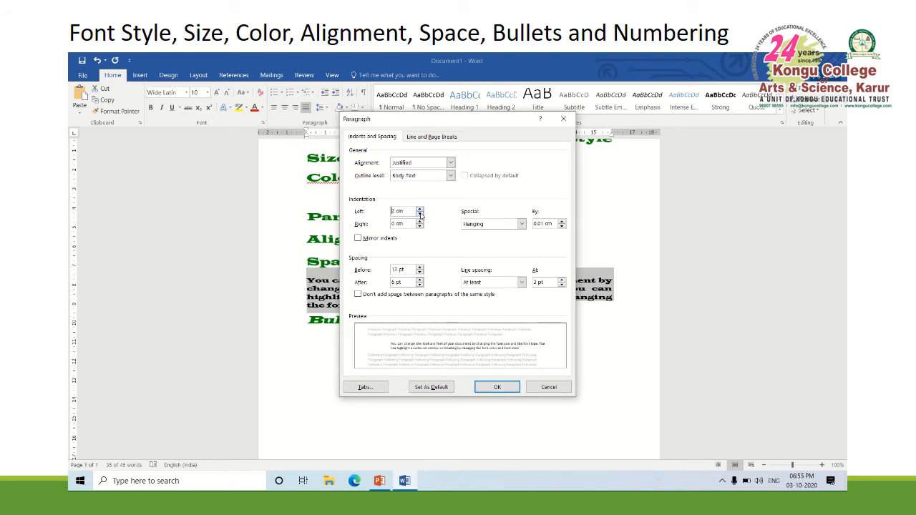
{"action": "left_click", "coordinate": [495, 387]}
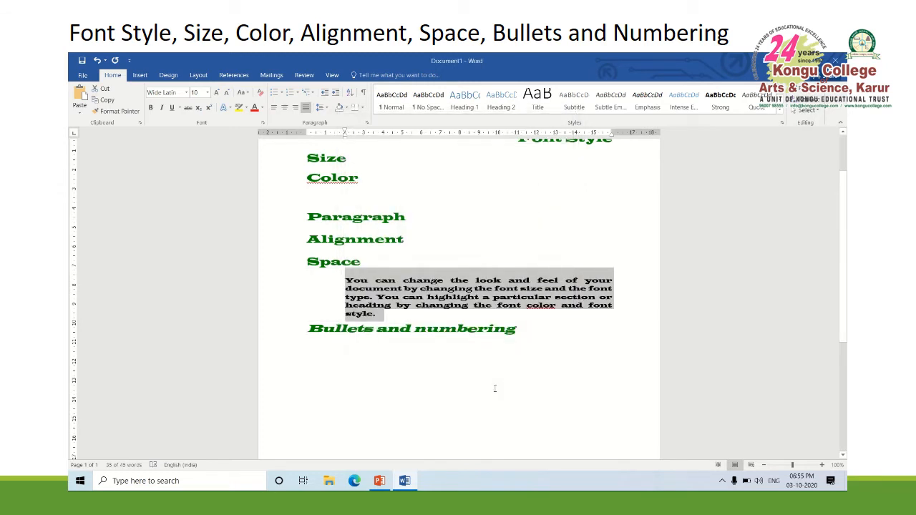
{"action": "key", "text": "ctrl+z"}
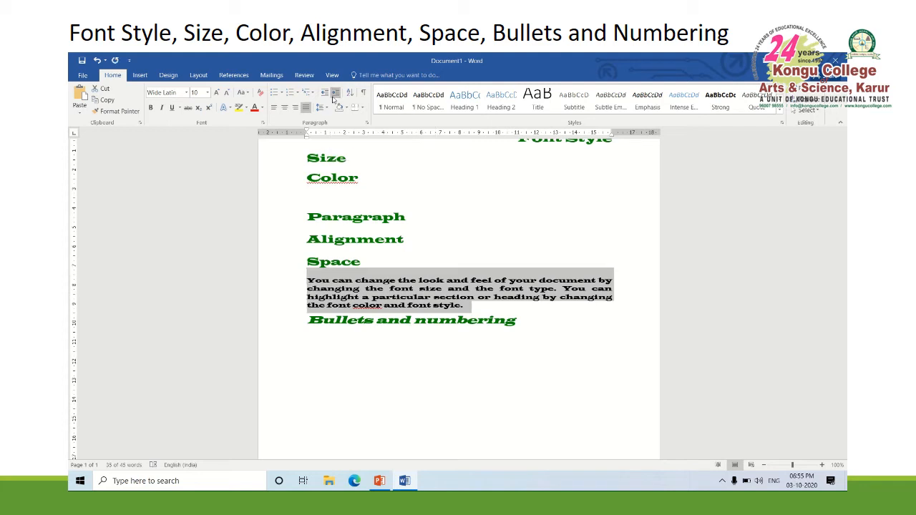
Increase the body paragraph's indent by two levels, decrease it by two, and increase it by one level again
{"action": "left_click", "coordinate": [336, 94]}
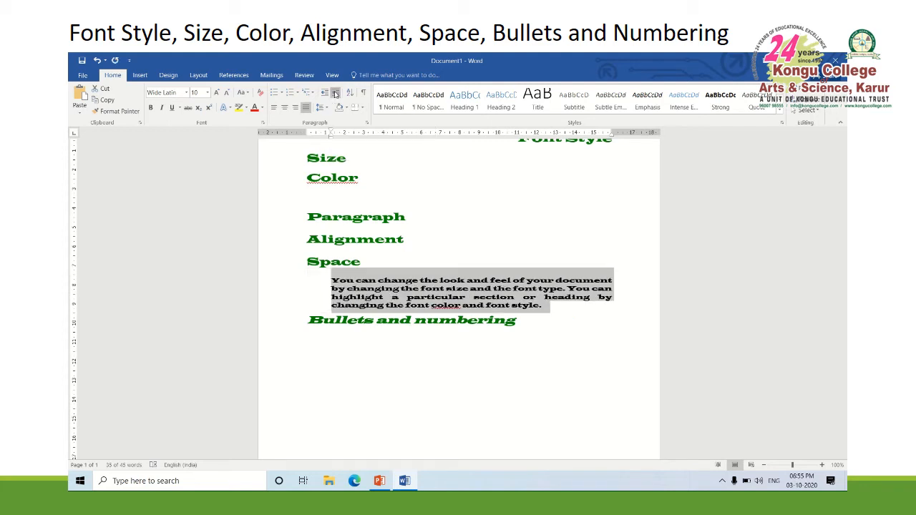
{"action": "left_click", "coordinate": [336, 94]}
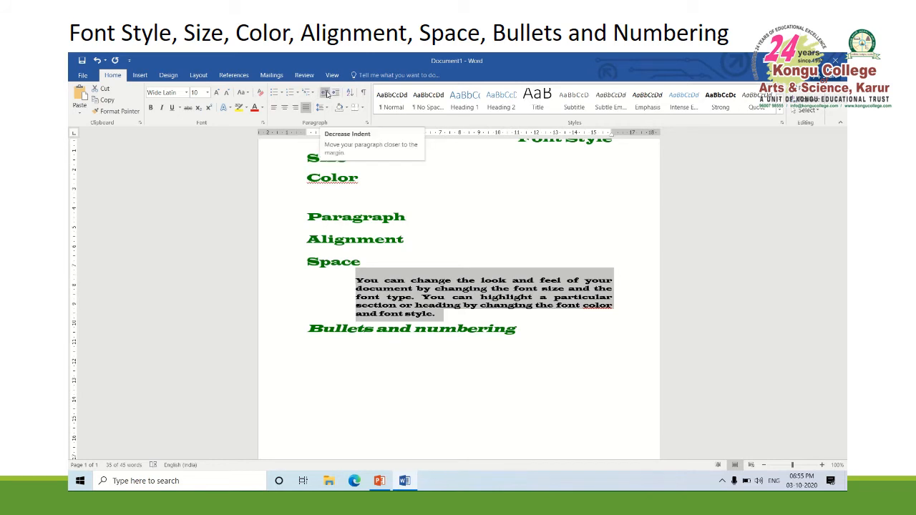
{"action": "left_click", "coordinate": [327, 94]}
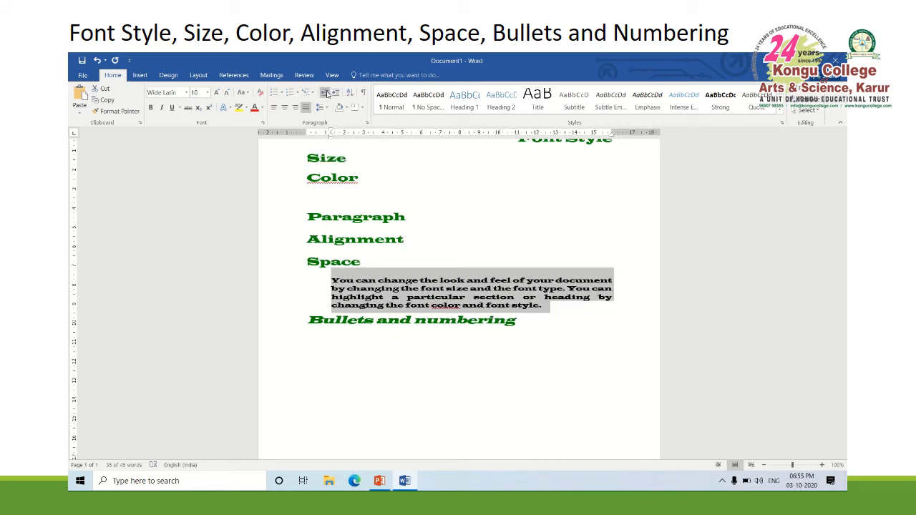
{"action": "left_click", "coordinate": [327, 93]}
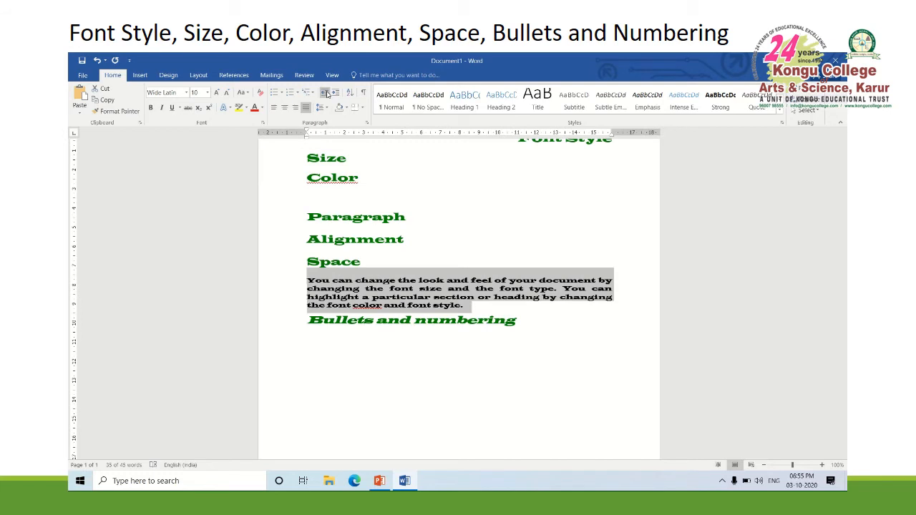
{"action": "left_click", "coordinate": [336, 94]}
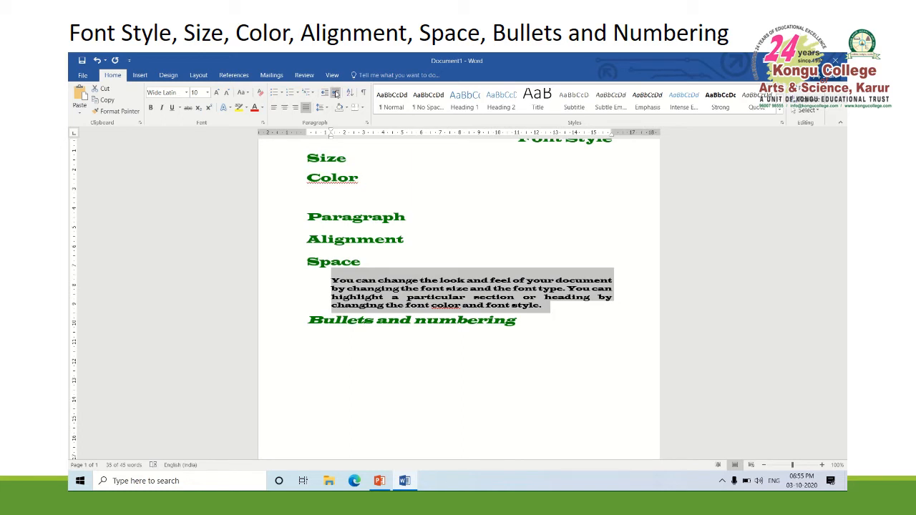
Delete the body paragraph under "Space" and insert an empty line before "Bullets and numbering"
{"action": "key", "text": "Delete"}
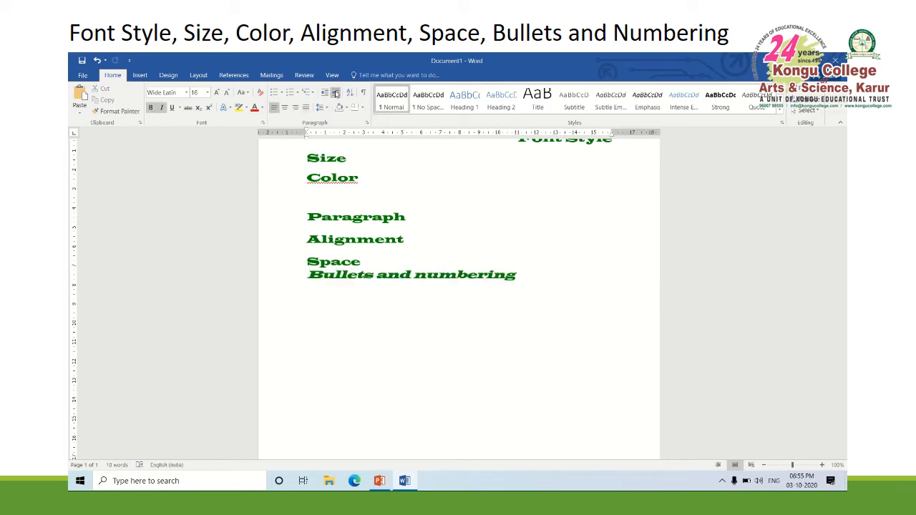
{"action": "key", "text": "Return"}
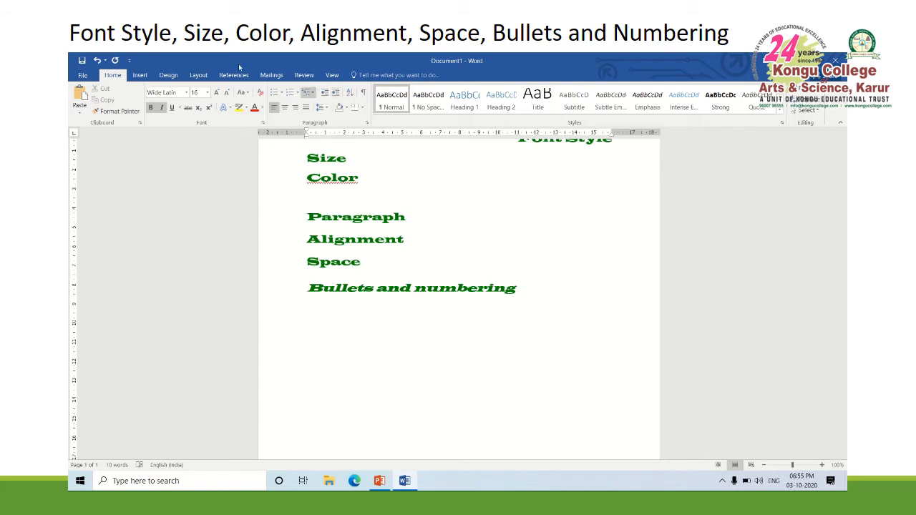
Left-align the "Font Style" line and add a new line reading "Font" above it
{"action": "left_click", "coordinate": [316, 192]}
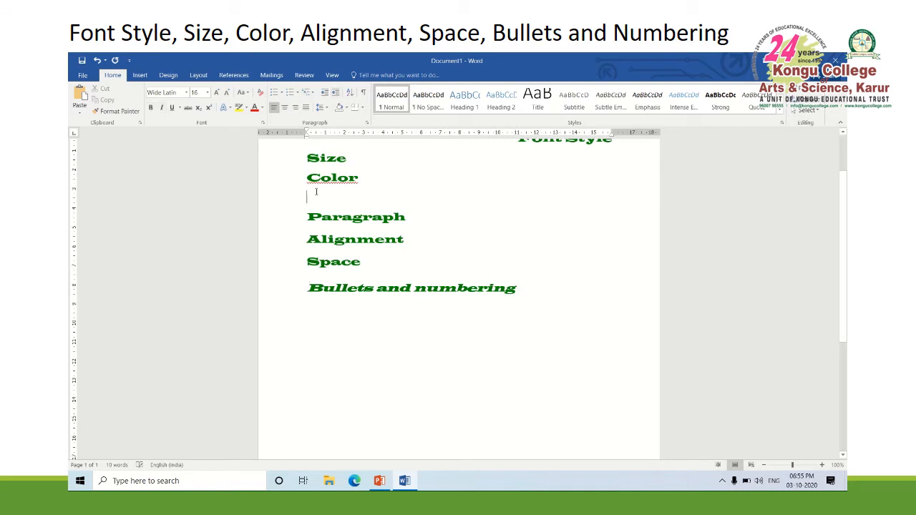
{"action": "key", "text": "Up"}
{"action": "key", "text": "Up"}
{"action": "key", "text": "Up"}
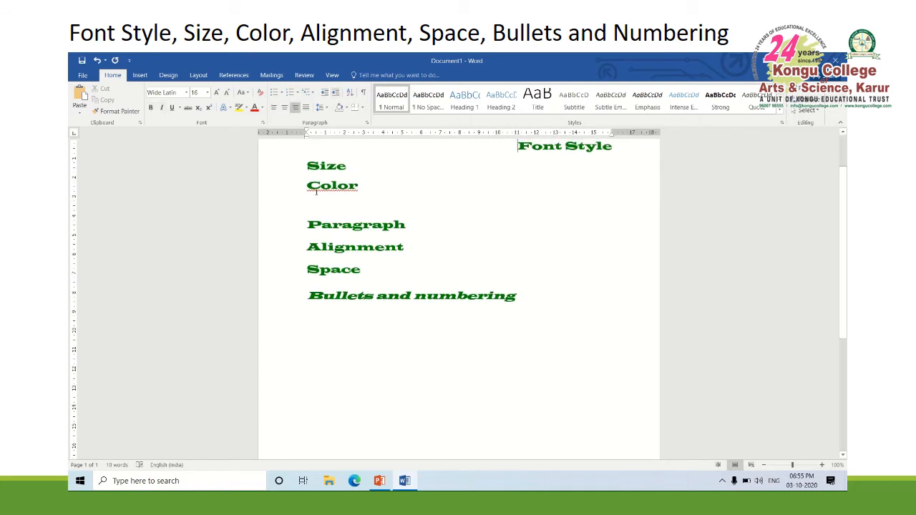
{"action": "left_click", "coordinate": [274, 108]}
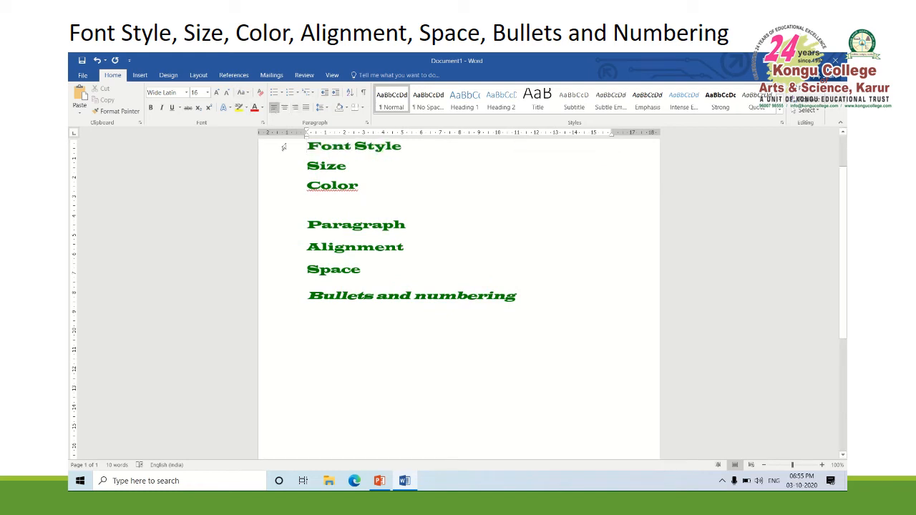
{"action": "key", "text": "Return"}
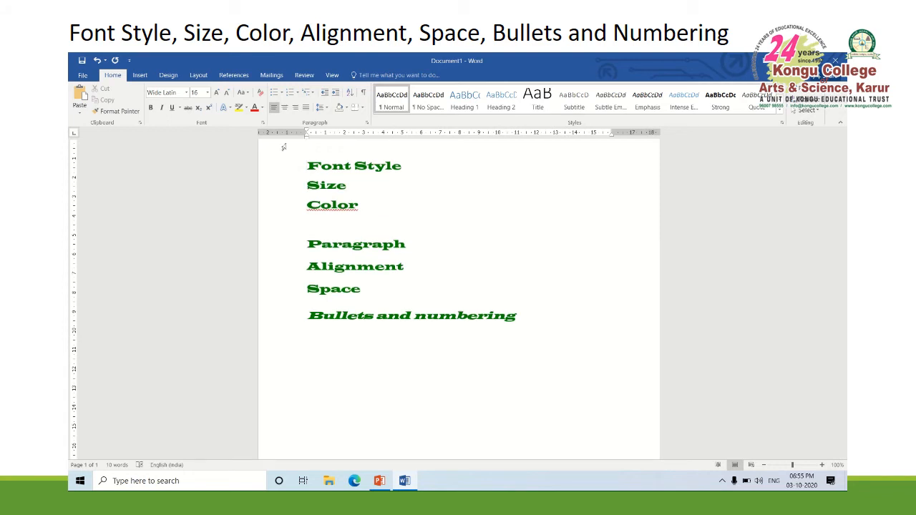
{"action": "type", "text": "Font"}
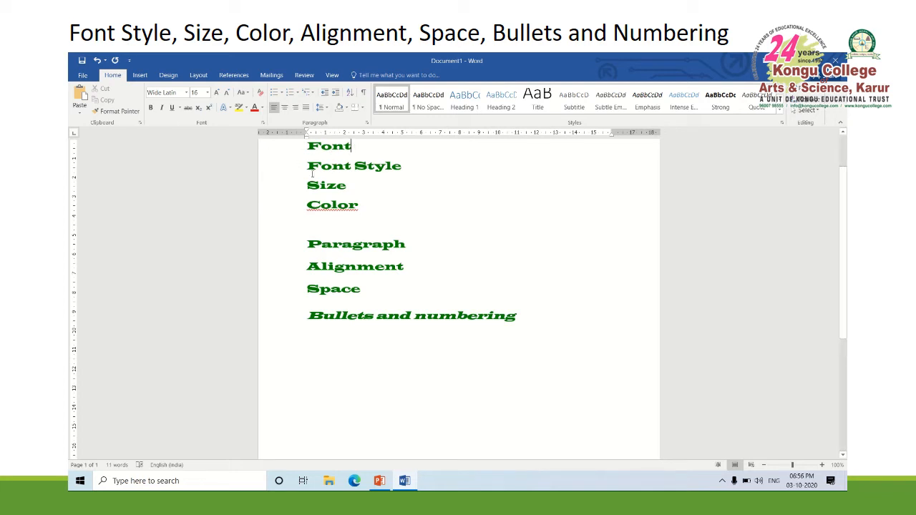
Indent "Font Style", "Size" and "Color" under "Font", and "Alignment" and "Space" under "Paragraph", by one level
{"action": "left_click_drag", "start_coordinate": [308, 166], "coordinate": [372, 209]}
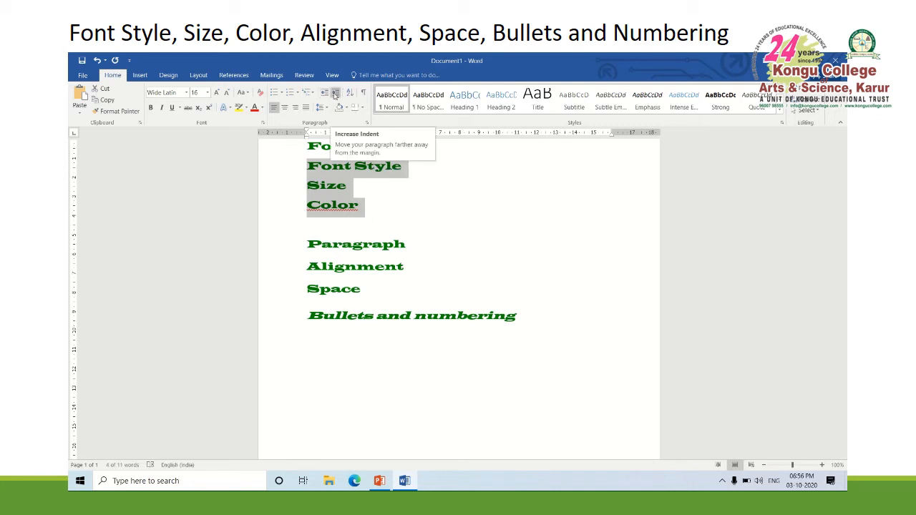
{"action": "left_click", "coordinate": [334, 94]}
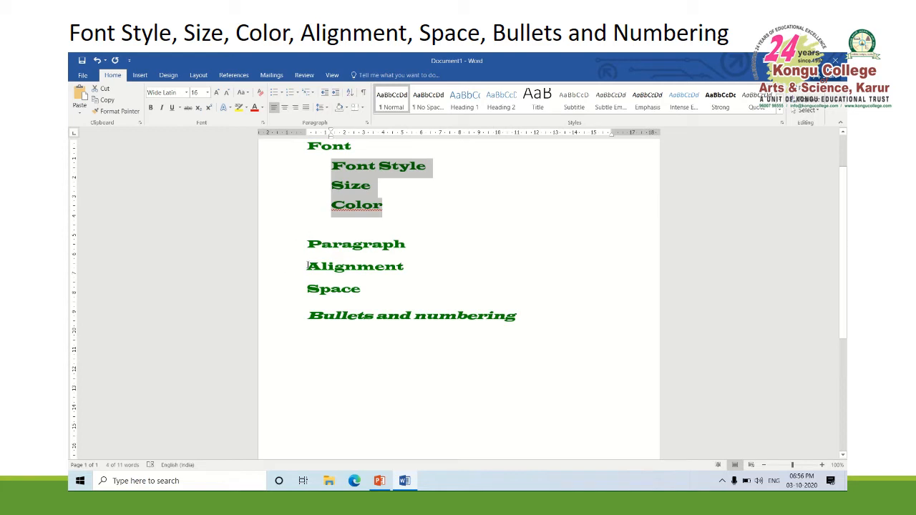
{"action": "left_click_drag", "start_coordinate": [308, 265], "coordinate": [377, 290]}
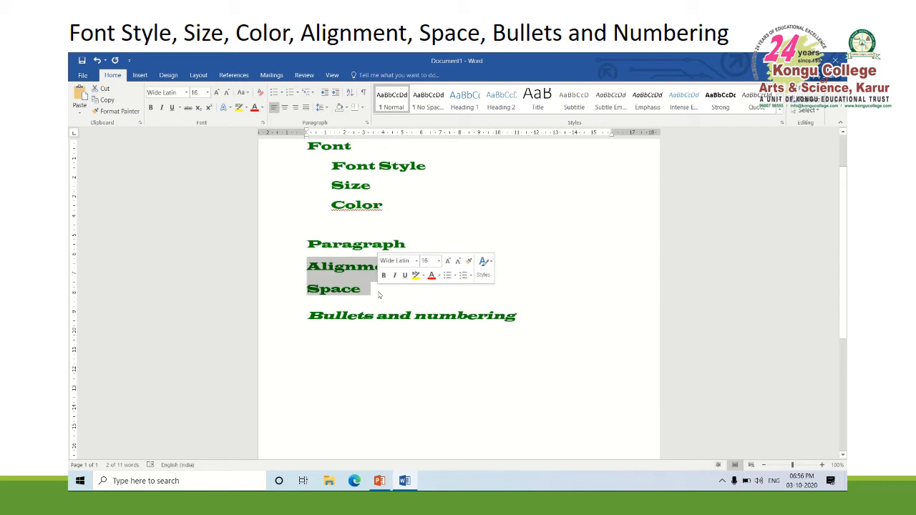
{"action": "key", "text": "Tab"}
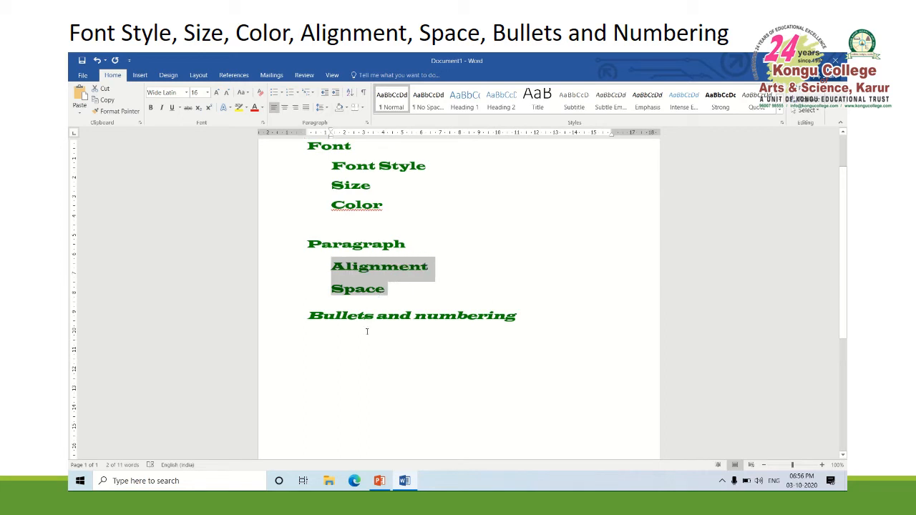
{"action": "left_click", "coordinate": [437, 282]}
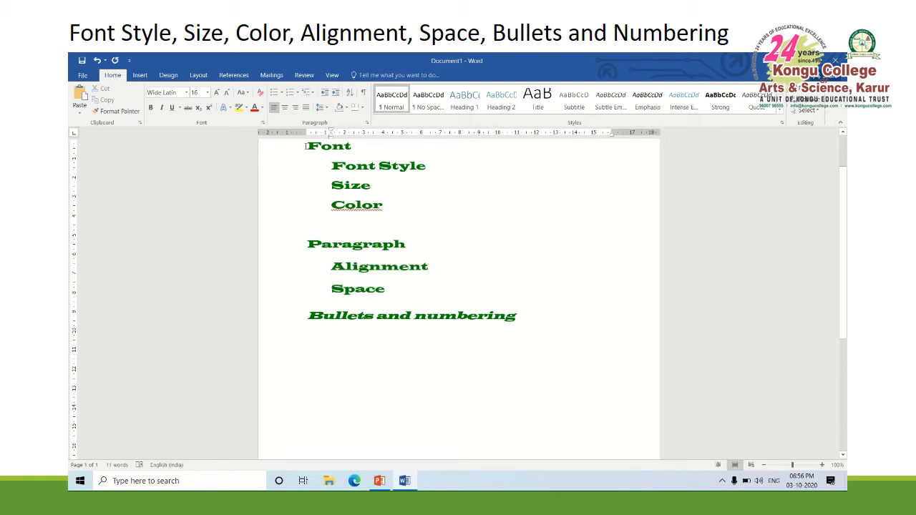